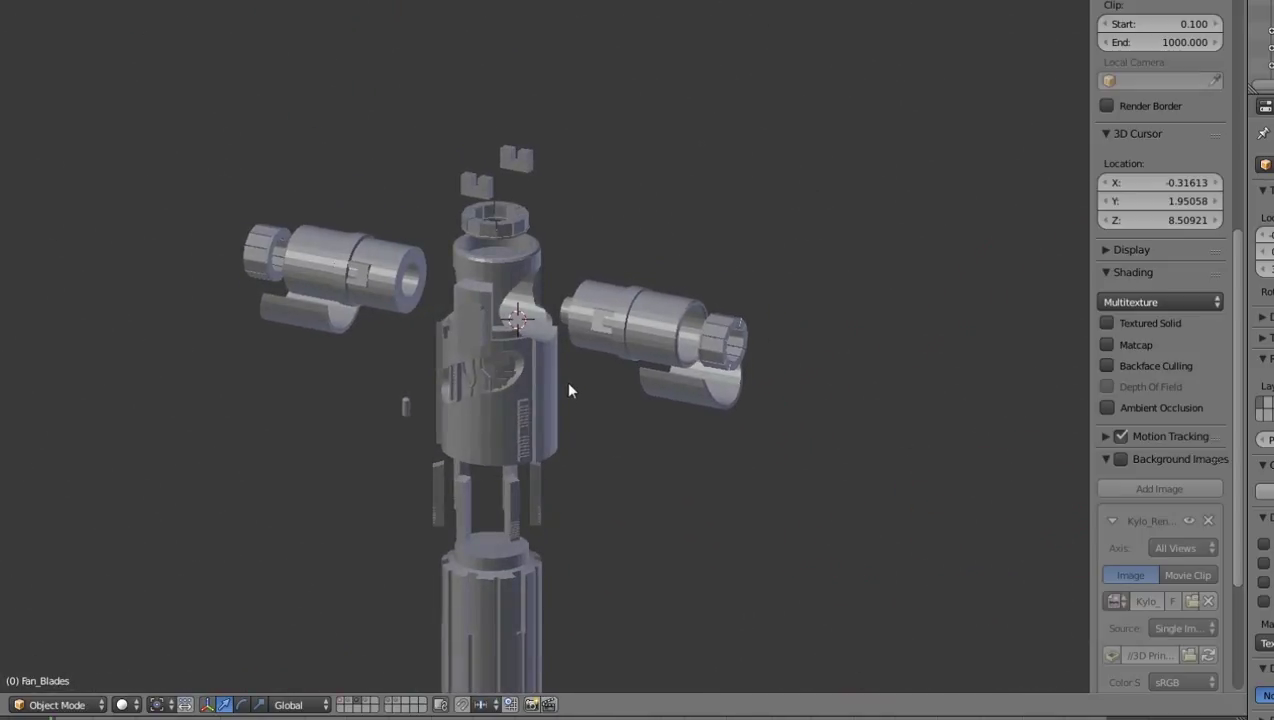
# - Examine the exploded crossguard and upper body pieces of the lightsaber hilt from several angles
pyautogui.scroll(3, 567, 386)
pyautogui.moveTo(822, 386); pyautogui.dragTo(347, 391, button='middle')
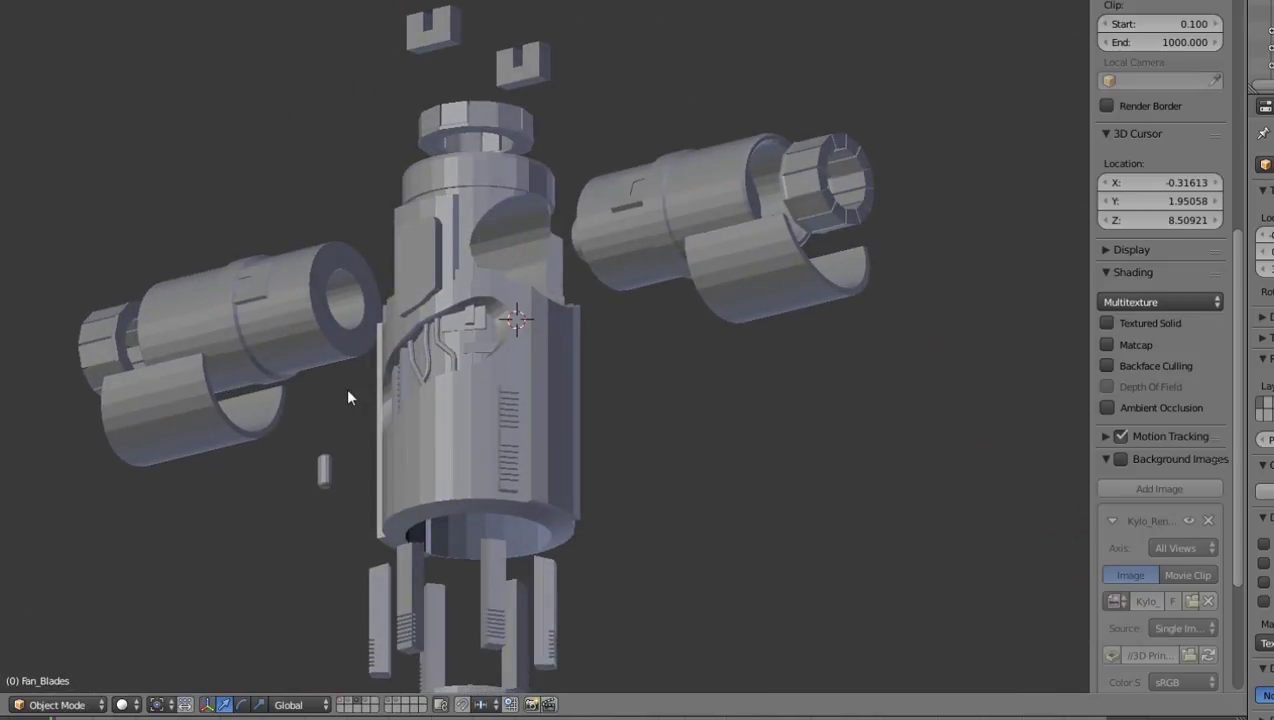
pyautogui.moveTo(350, 397); pyautogui.dragTo(393, 385, button='middle')
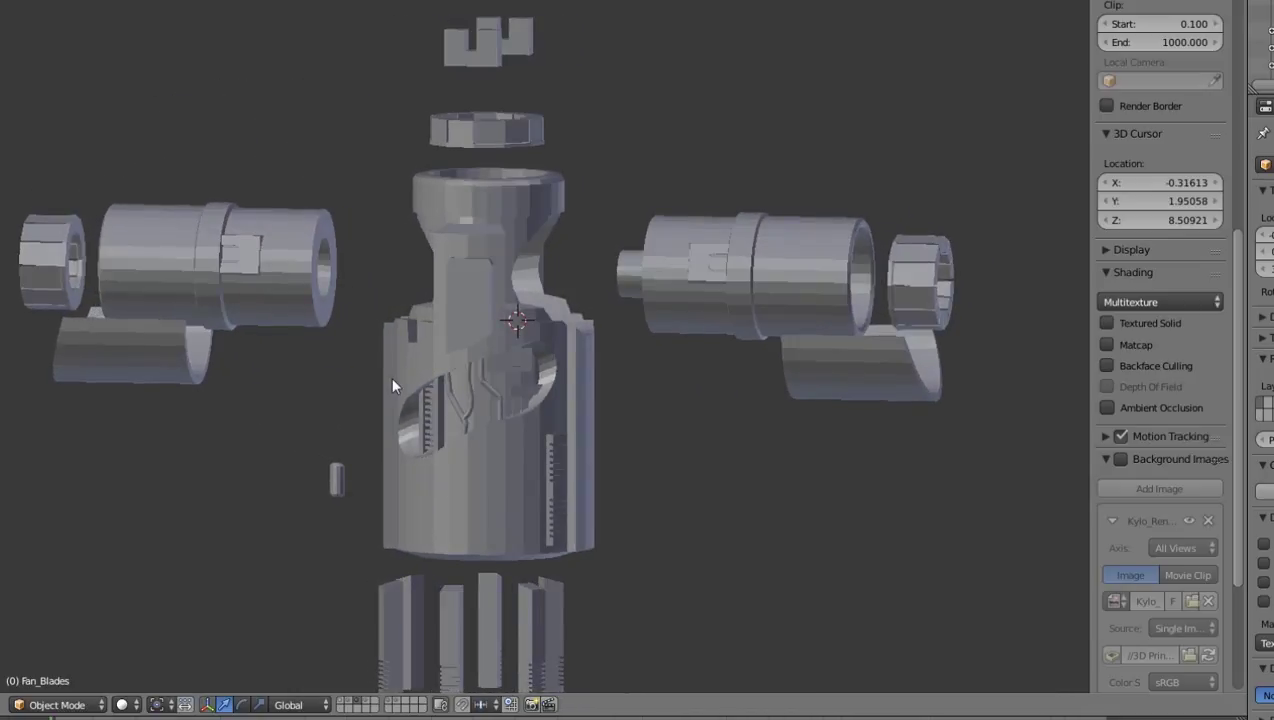
pyautogui.scroll(-4, 392, 386)
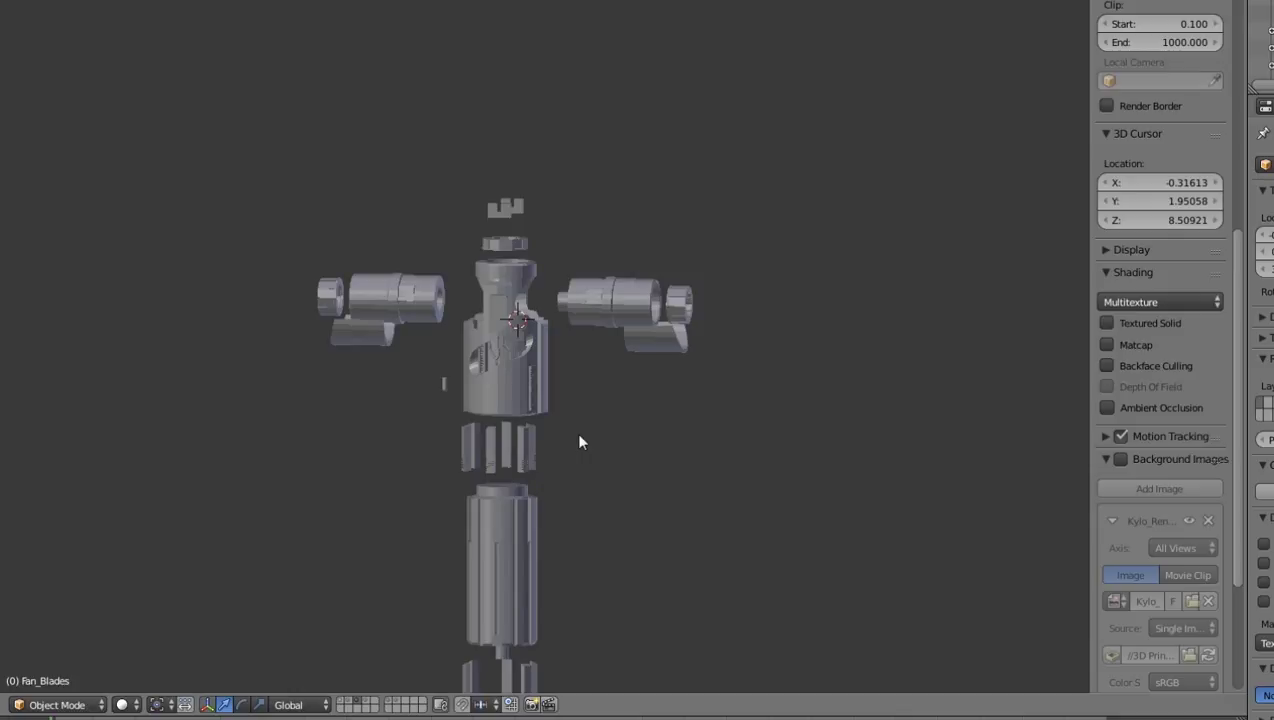
pyautogui.scroll(-3, 579, 441)
pyautogui.moveTo(637, 401); pyautogui.dragTo(381, 488, button='middle')
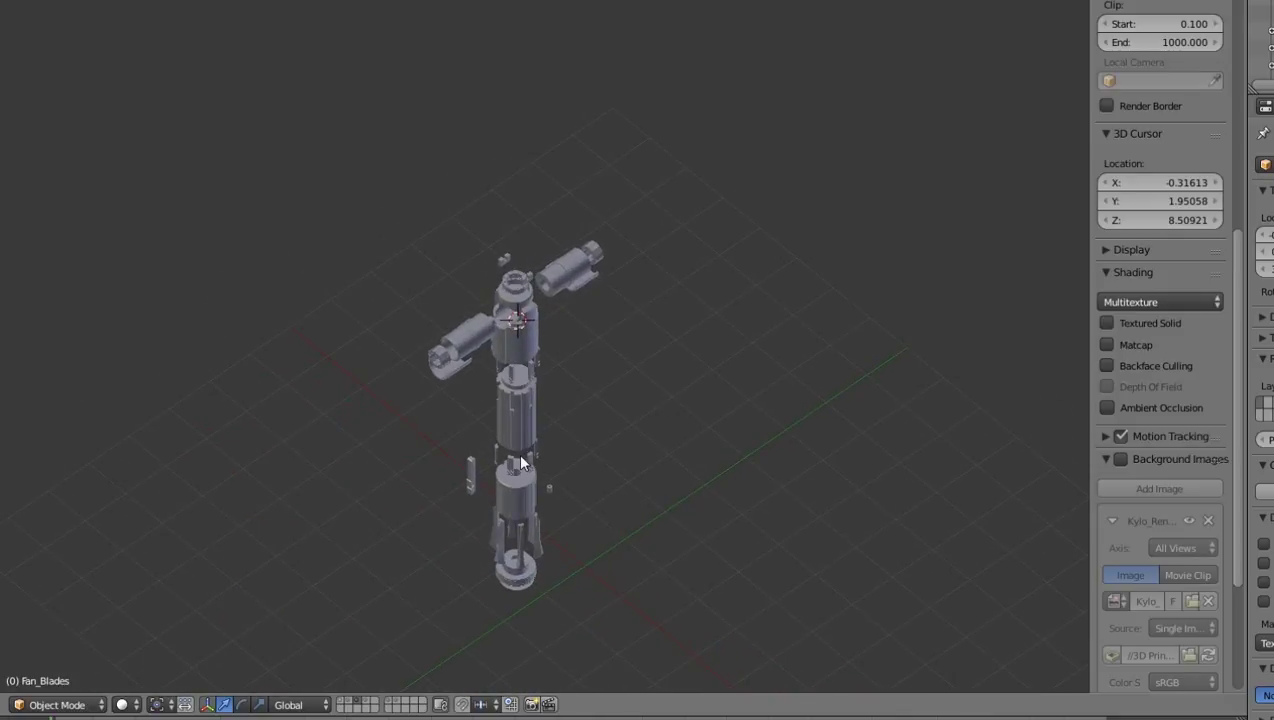
pyautogui.scroll(6, 401, 461)
pyautogui.moveTo(412, 441); pyautogui.dragTo(639, 206, button='middle')
pyautogui.scroll(-5, 600, 315)
pyautogui.moveTo(557, 425); pyautogui.dragTo(519, 572, button='middle')
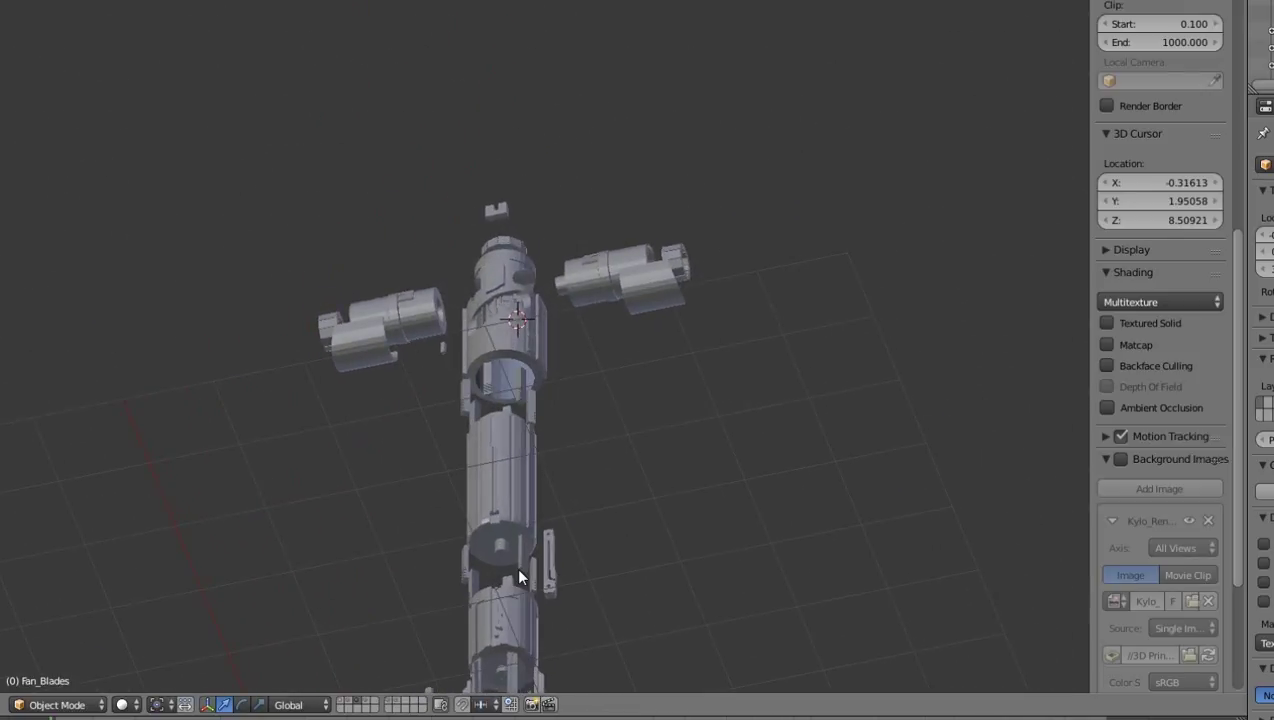
# - Inspect the middle and lower hilt sections, including the grip strips, connecting pegs, fins and end cap
pyautogui.scroll(8, 516, 577)
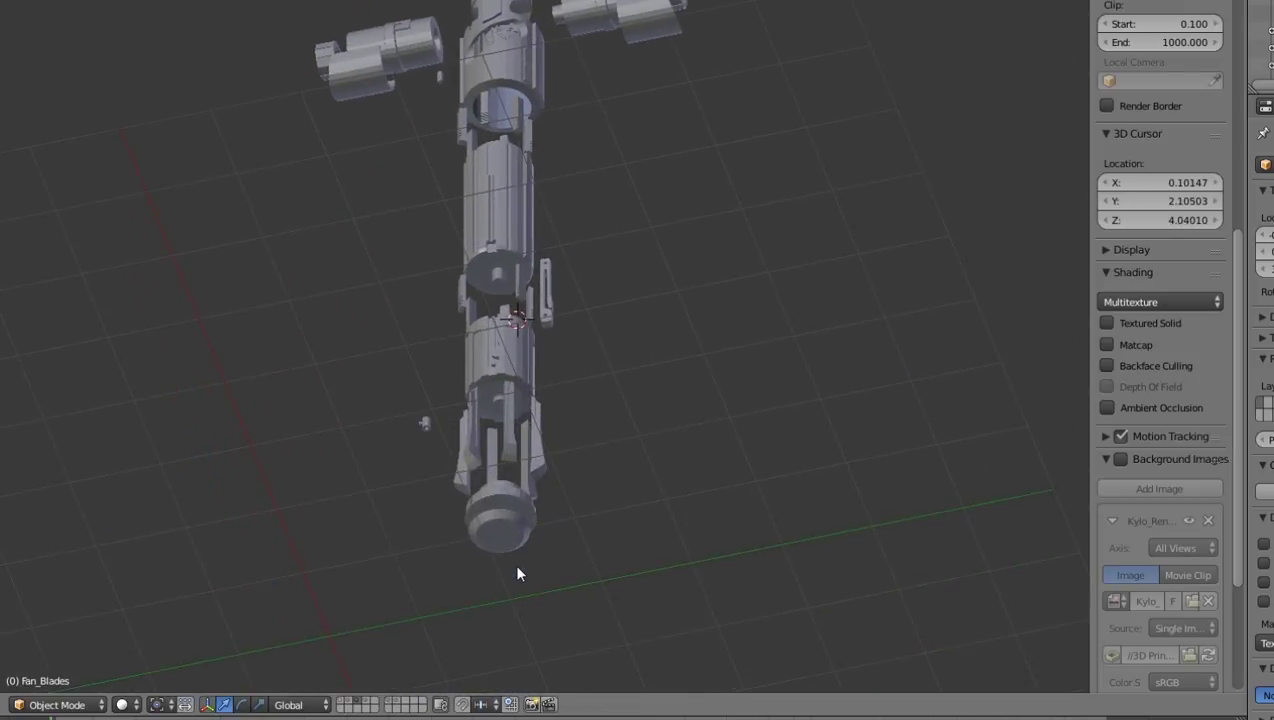
pyautogui.moveTo(517, 477); pyautogui.dragTo(453, 365, button='middle')
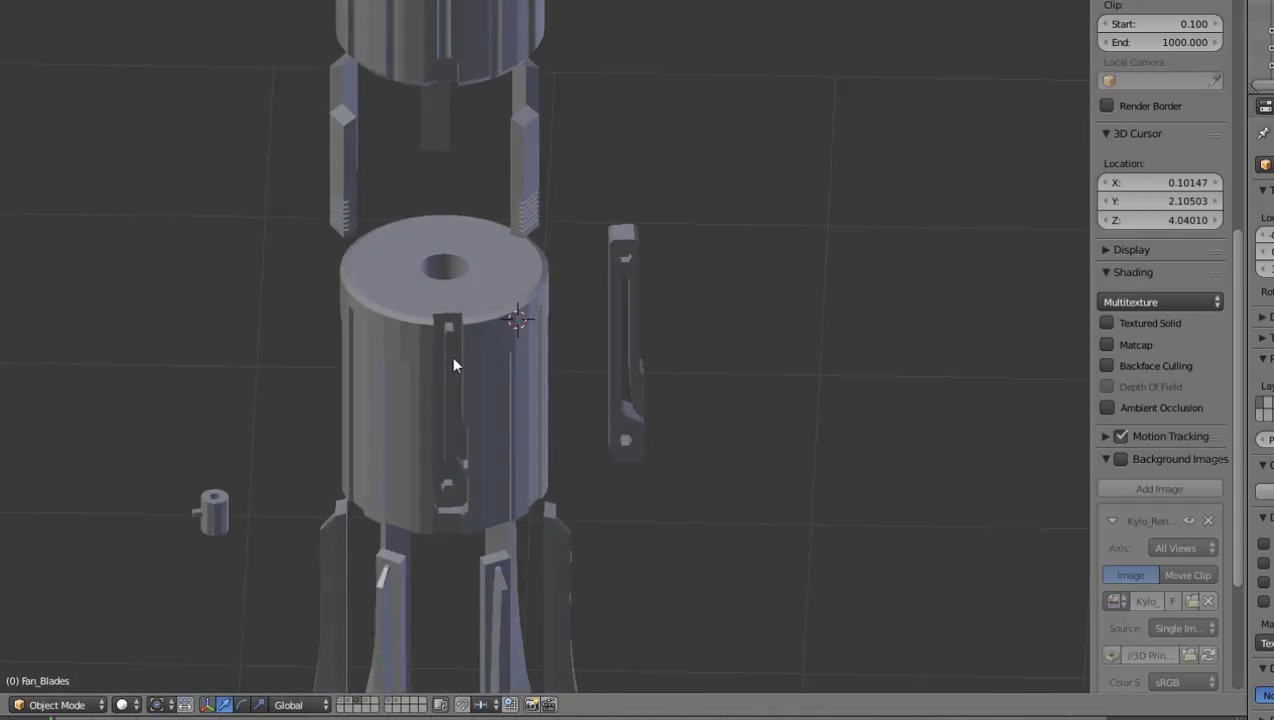
pyautogui.moveTo(453, 365); pyautogui.dragTo(547, 193, button='middle')
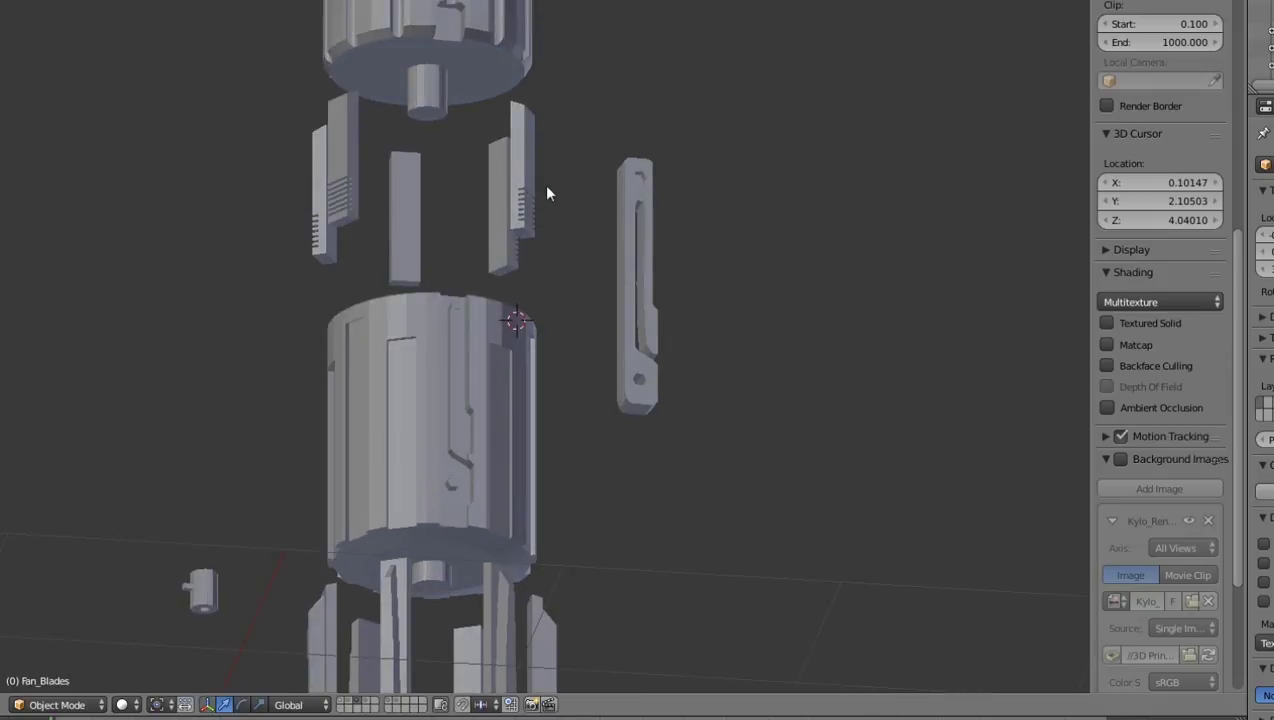
pyautogui.scroll(-3, 547, 193)
pyautogui.moveTo(537, 170); pyautogui.dragTo(485, 247, button='middle')
pyautogui.scroll(6, 409, 249)
pyautogui.scroll(-4, 407, 249)
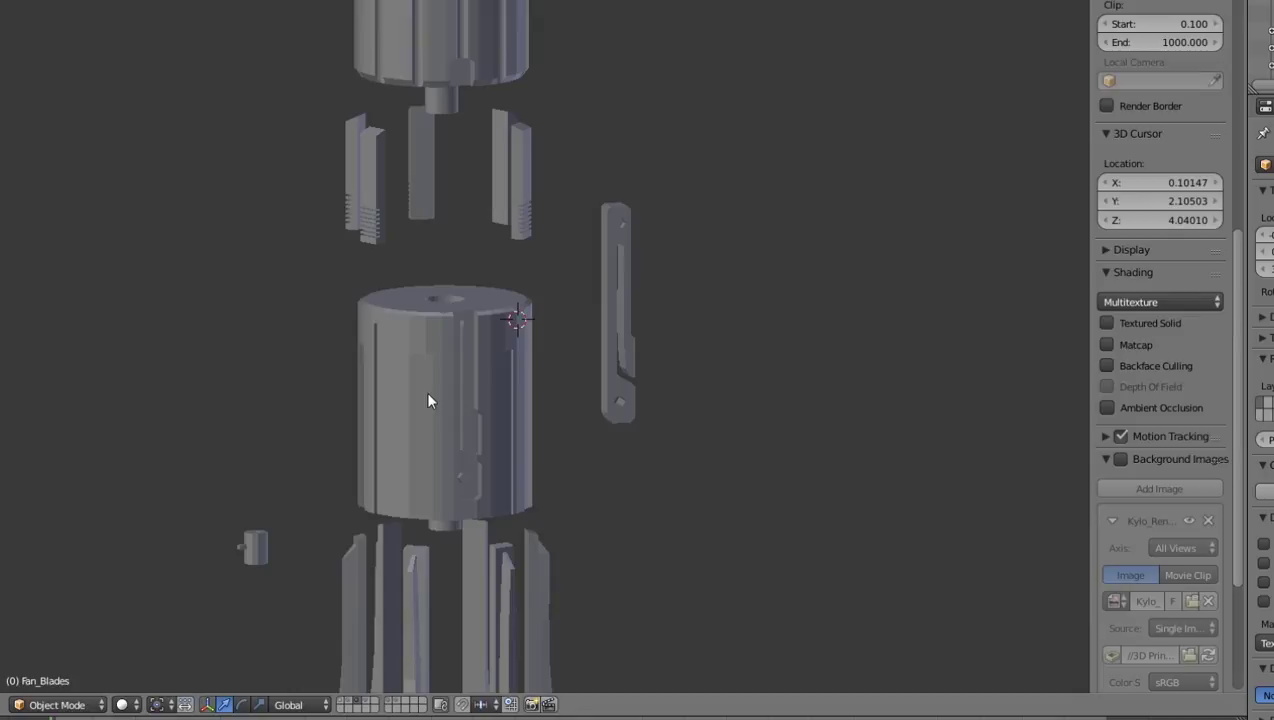
pyautogui.scroll(-2, 427, 400)
pyautogui.moveTo(475, 526)
pyautogui.mouseDown(button='middle')
pyautogui.moveTo(535, 401)
pyautogui.moveTo(510, 401)
pyautogui.moveTo(435, 507)
pyautogui.moveTo(460, 540)
pyautogui.mouseUp(button='middle')
pyautogui.scroll(-4, 597, 142)
pyautogui.moveTo(597, 142); pyautogui.dragTo(873, 122, button='middle')
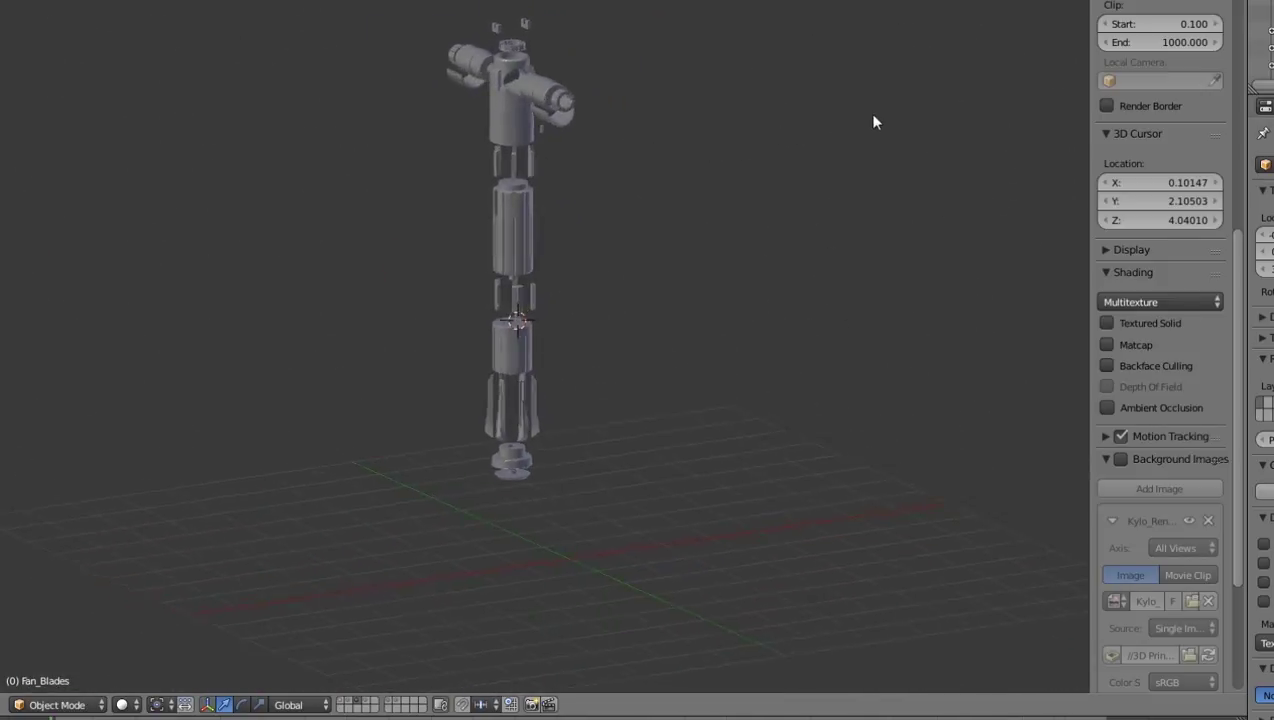
pyautogui.moveTo(640, 142); pyautogui.dragTo(560, 150, button='middle')
pyautogui.scroll(4, 488, 332)
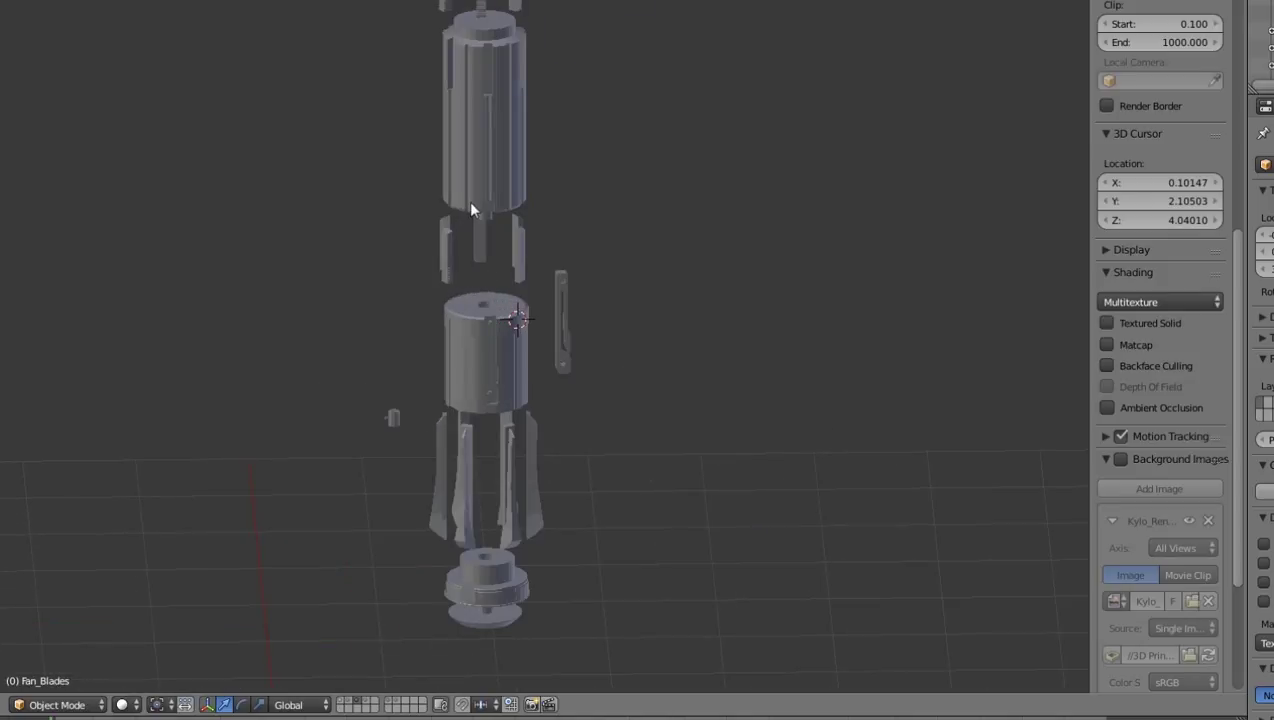
pyautogui.scroll(-2, 484, 30)
pyautogui.moveTo(507, 44); pyautogui.dragTo(472, 60, button='middle')
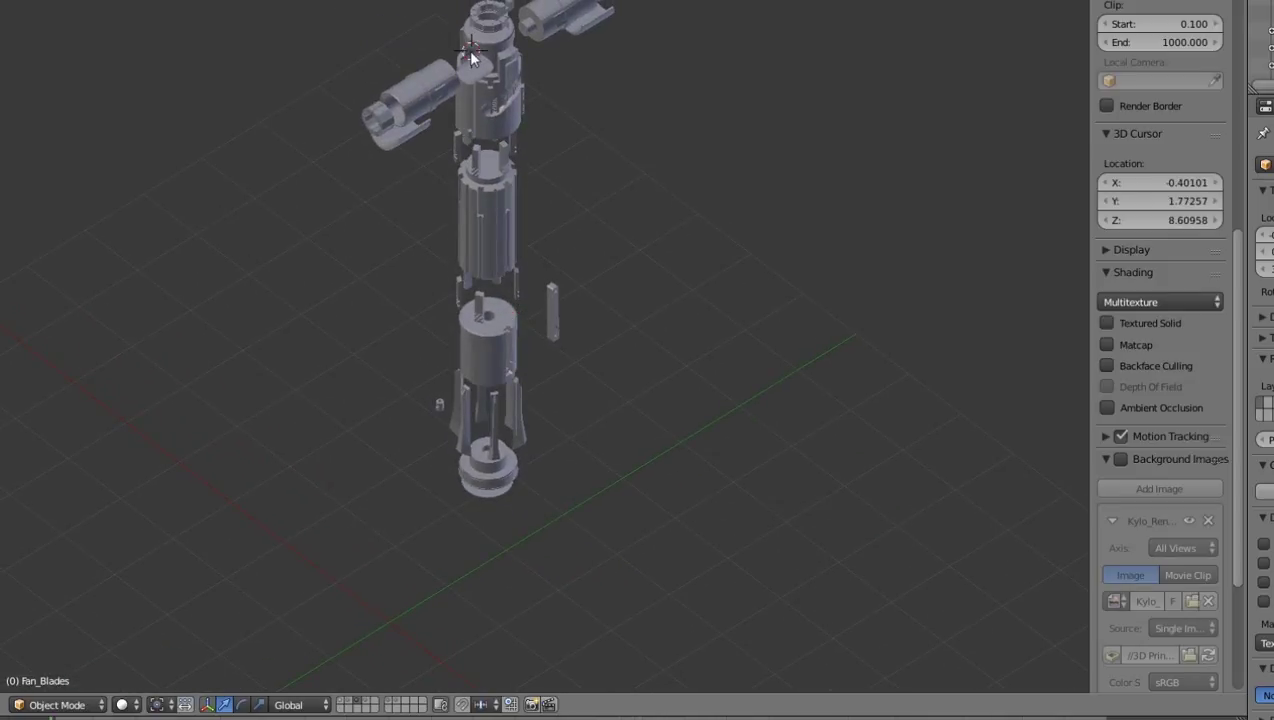
# - Select the crossguard tube on the negative Y side of the hilt and slide it along Y towards the central body
pyautogui.hotkey('alt', 'Home')
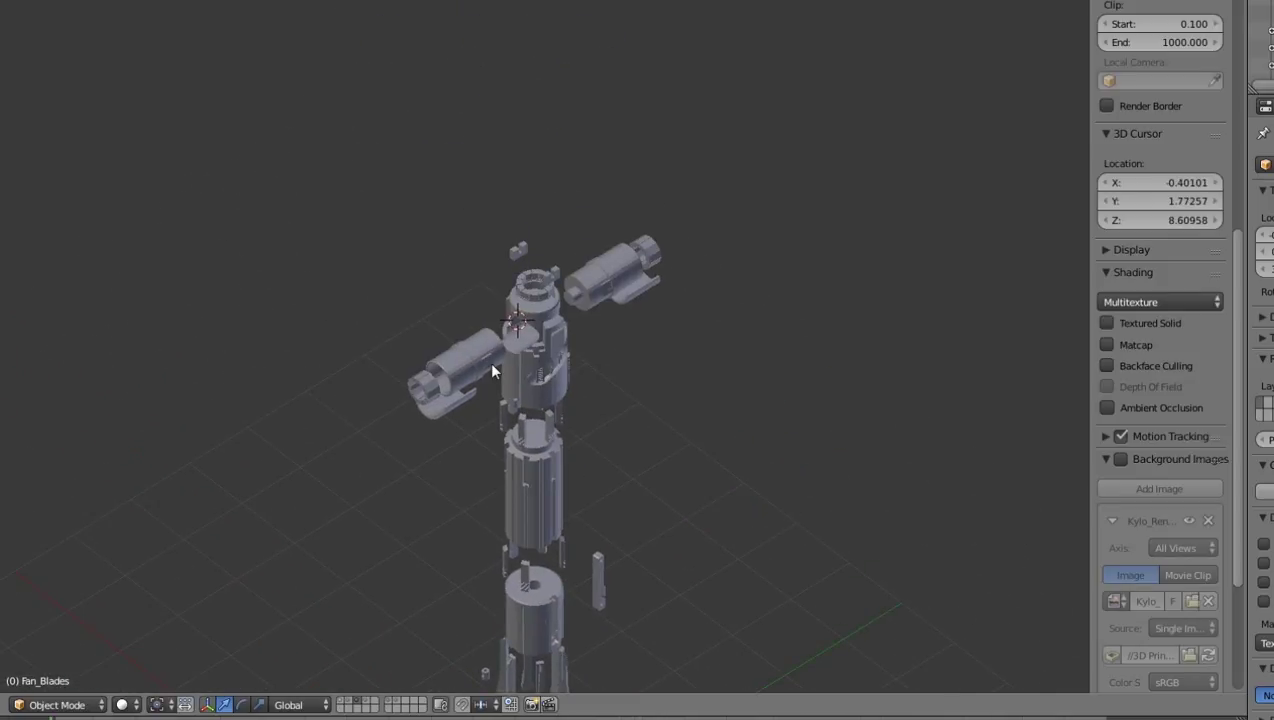
pyautogui.scroll(6, 489, 366)
pyautogui.scroll(3, 470, 370)
pyautogui.moveTo(444, 402); pyautogui.dragTo(176, 264, button='middle')
pyautogui.rightClick(176, 264)
pyautogui.scroll(-3, 176, 264)
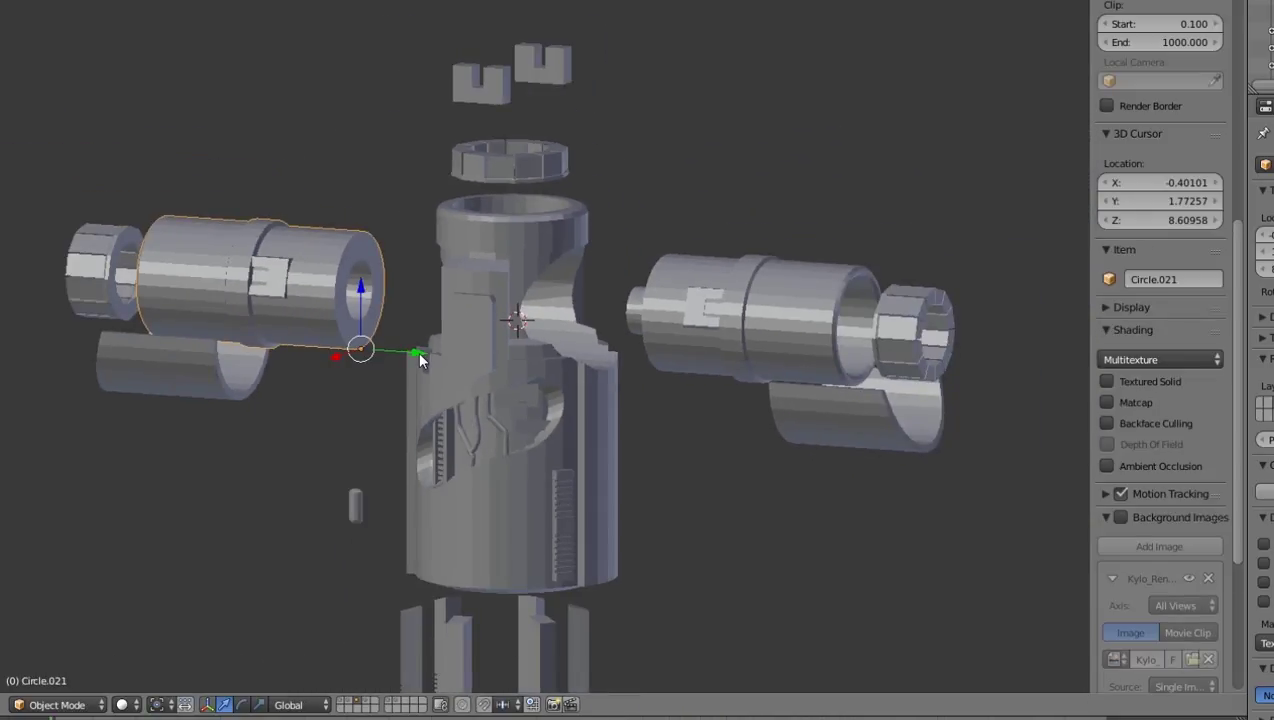
pyautogui.moveTo(478, 354); pyautogui.dragTo(610, 353)
pyautogui.scroll(4, 610, 353)
pyautogui.moveTo(610, 320); pyautogui.dragTo(557, 343, button='middle')
pyautogui.scroll(-6, 431, 395)
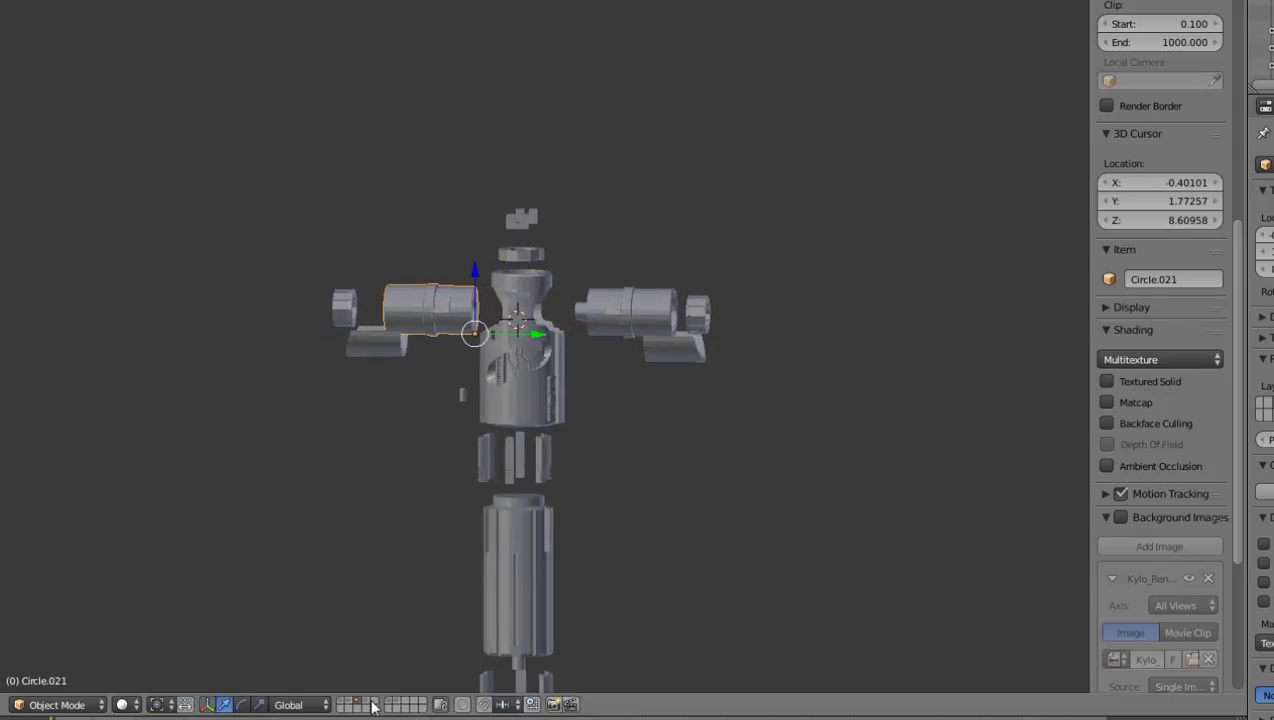
# - Switch to the layer holding the separated printable parts and centre the view on them
pyautogui.click(367, 705)
pyautogui.moveTo(473, 440); pyautogui.dragTo(484, 415, button='middle')
pyautogui.click(484, 415)
pyautogui.hotkey('alt', 'Home')
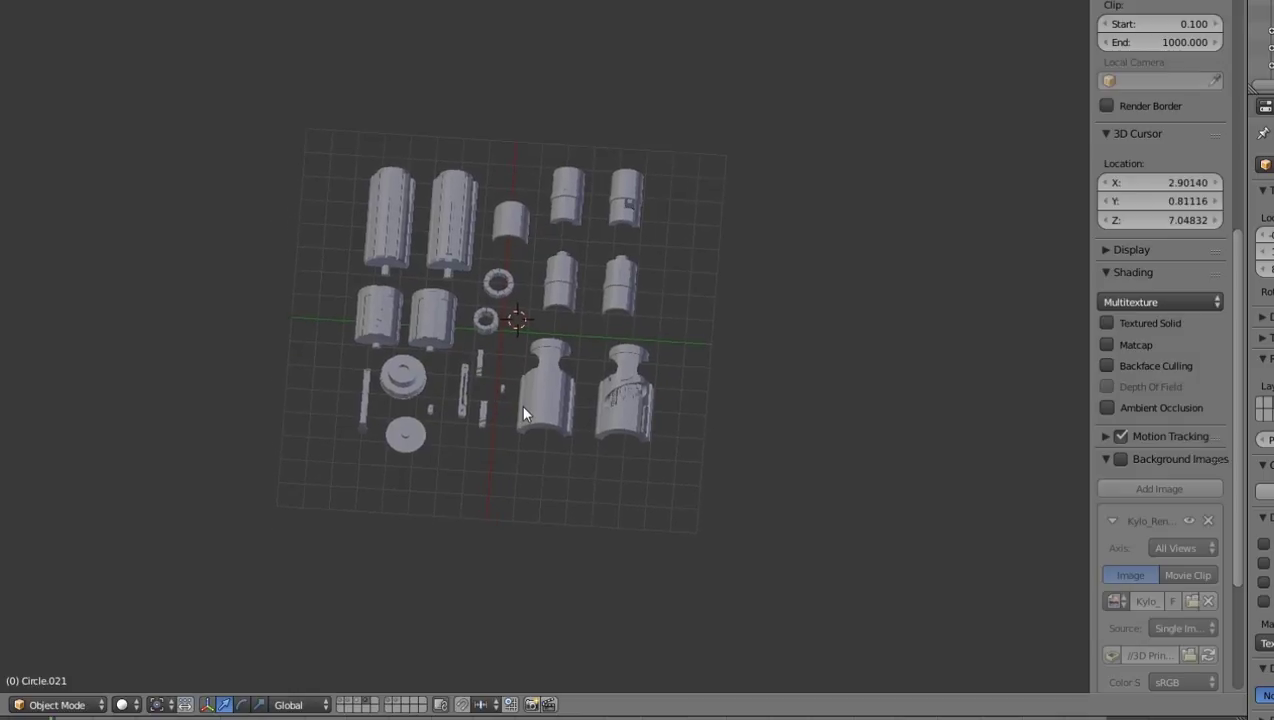
# - Examine the flat layout of printable parts, selecting individual pieces such as the flared fin and the two rings
pyautogui.scroll(5, 524, 407)
pyautogui.scroll(-1, 748, 459)
pyautogui.scroll(-4, 752, 468)
pyautogui.moveTo(754, 469); pyautogui.dragTo(478, 432, button='middle')
pyautogui.rightClick(477, 431)
pyautogui.rightClick(557, 397)
pyautogui.rightClick(435, 250)
pyautogui.moveTo(366, 514); pyautogui.dragTo(583, 496, button='middle')
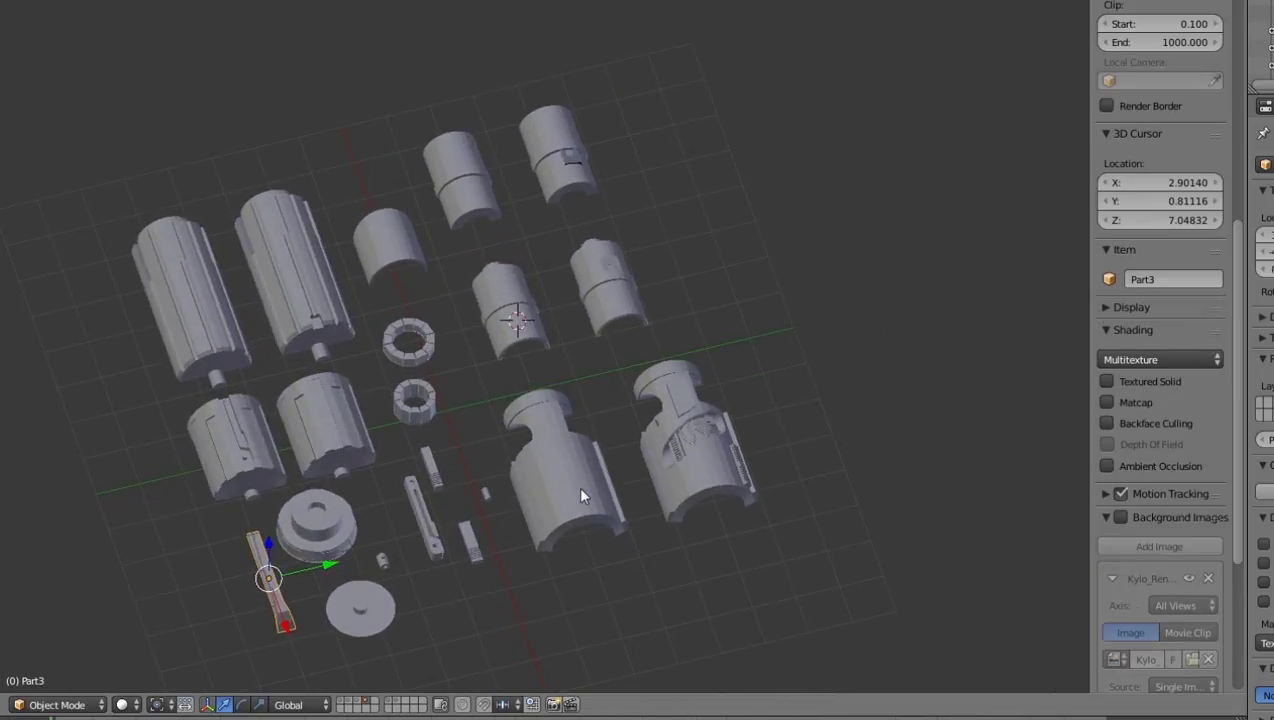
pyautogui.press('KP_7')
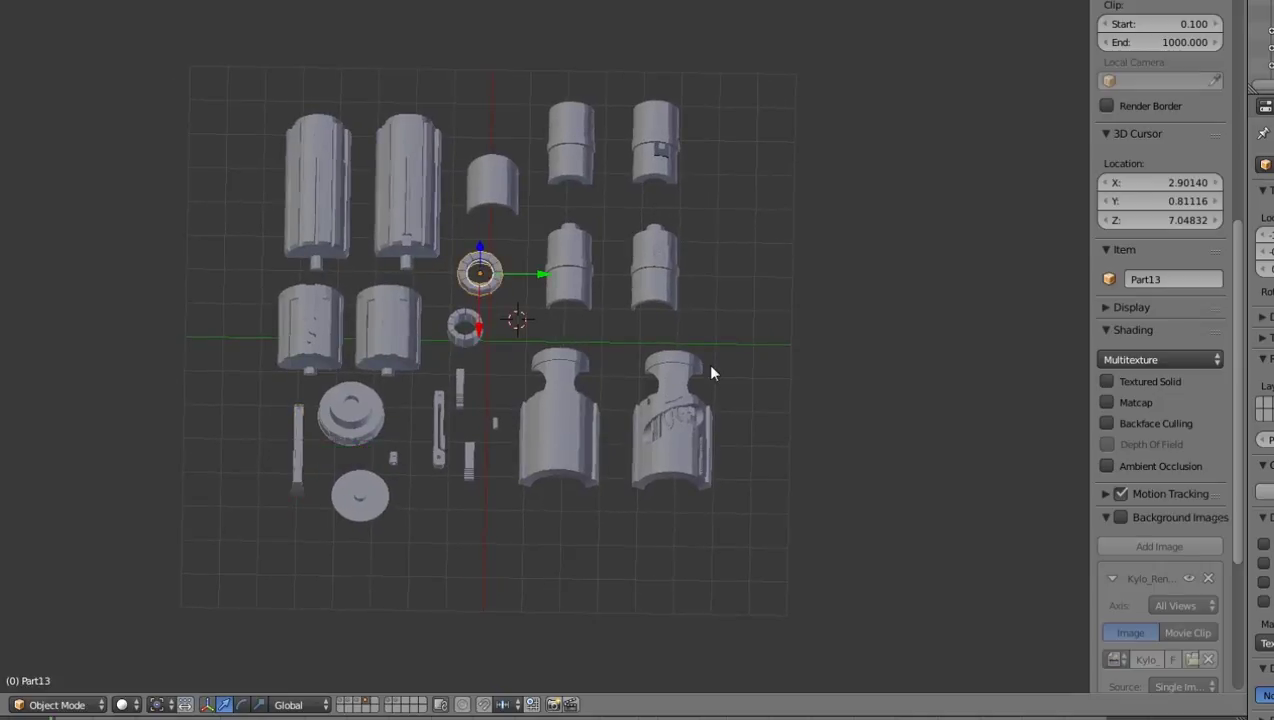
pyautogui.moveTo(707, 362); pyautogui.dragTo(598, 350, button='middle')
pyautogui.press('KP_7')
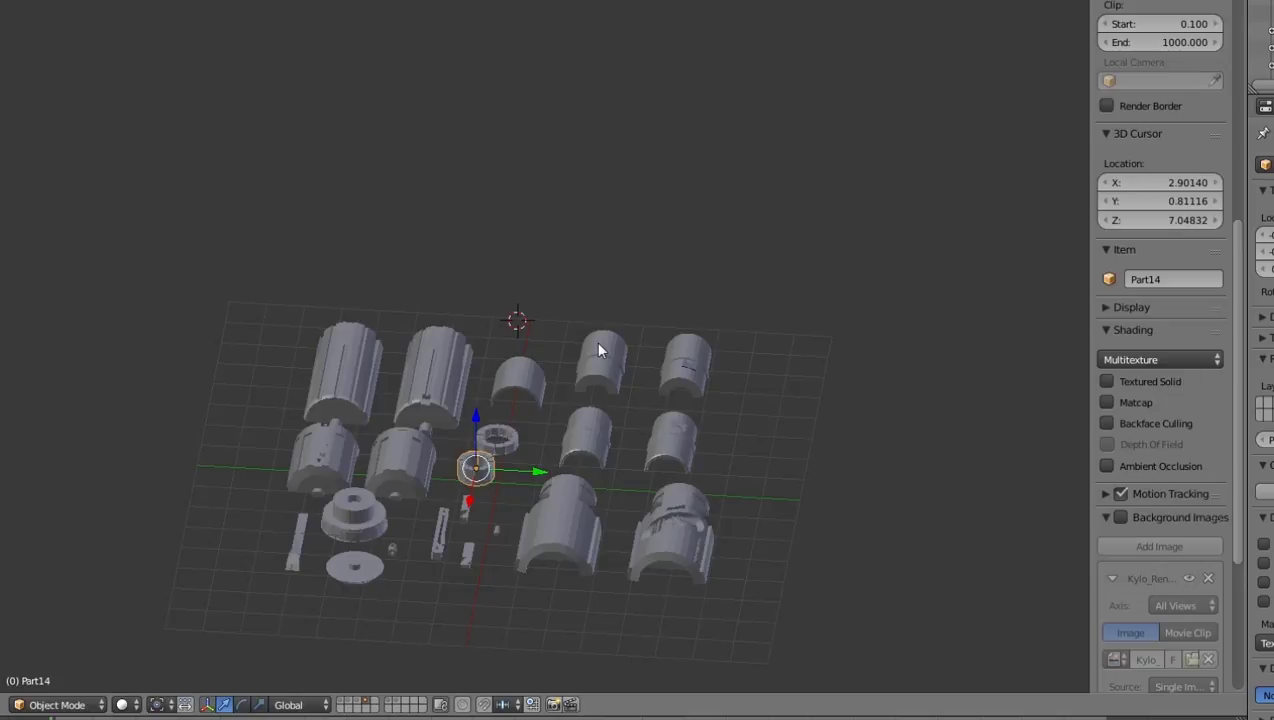
# - Check in front view and from several angles how the halved parts lie on the ground plane
pyautogui.scroll(6, 638, 482)
pyautogui.moveTo(245, 338); pyautogui.dragTo(308, 334, button='middle')
pyautogui.scroll(-6, 541, 451)
pyautogui.press('KP_1')
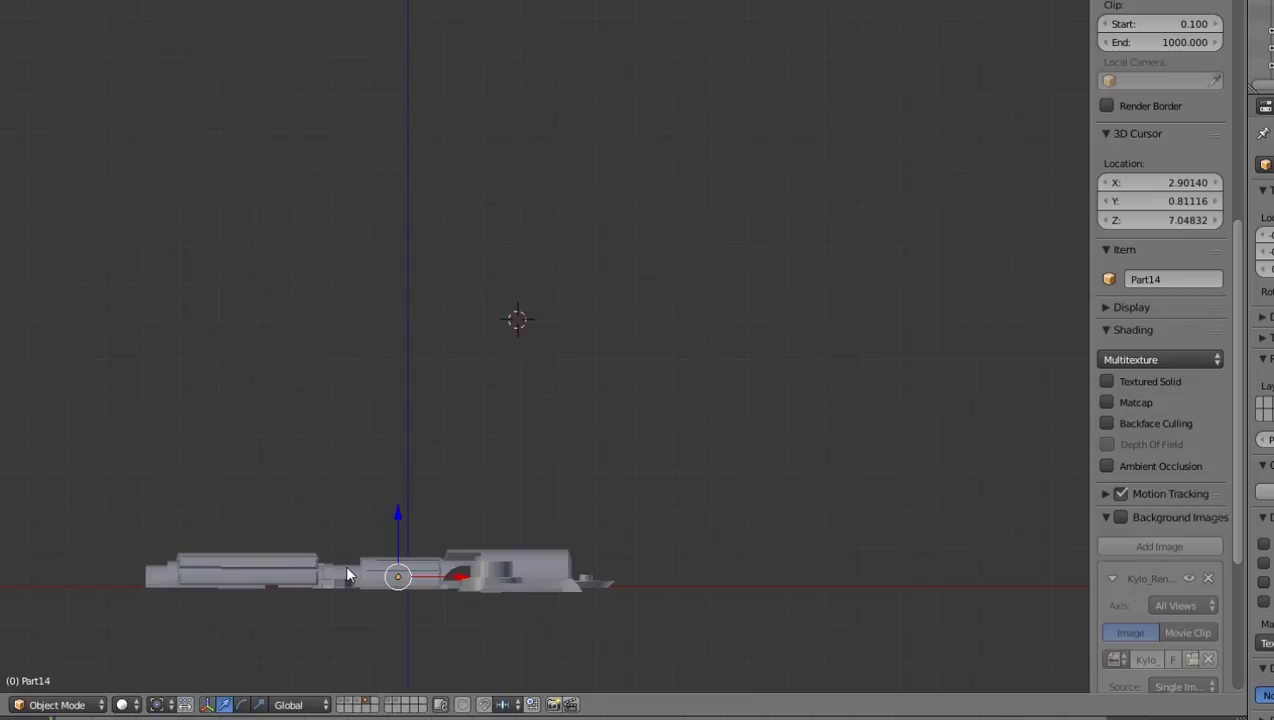
pyautogui.hotkey('alt', 'Home')
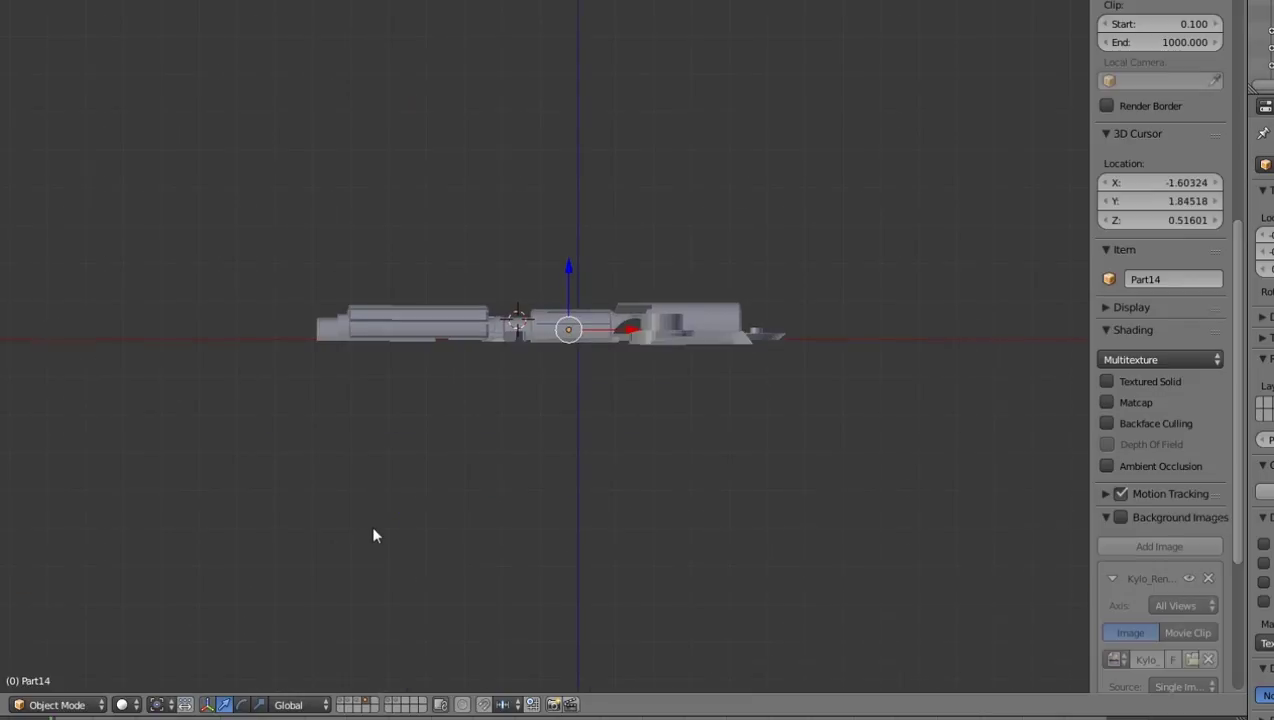
pyautogui.scroll(8, 373, 528)
pyautogui.moveTo(373, 412); pyautogui.dragTo(518, 316, button='middle')
pyautogui.scroll(-5, 390, 366)
pyautogui.scroll(3, 596, 315)
pyautogui.moveTo(596, 316); pyautogui.dragTo(390, 449, button='middle')
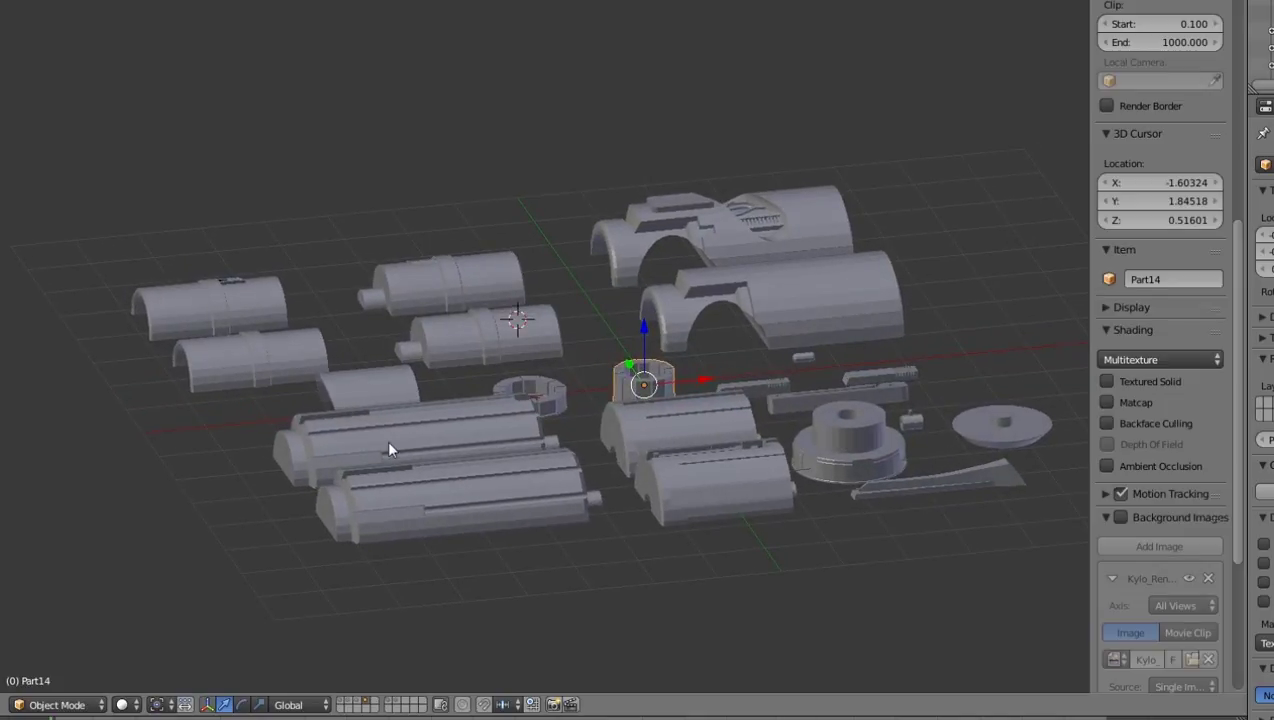
pyautogui.moveTo(304, 481); pyautogui.dragTo(56, 517, button='middle')
pyautogui.scroll(-3, 589, 395)
pyautogui.moveTo(578, 395); pyautogui.dragTo(337, 392, button='middle')
# - Inspect the detailed half of the main body, Part9b, up close, including its mesh in Edit Mode
pyautogui.click(337, 390)
pyautogui.hotkey('alt', 'Home')
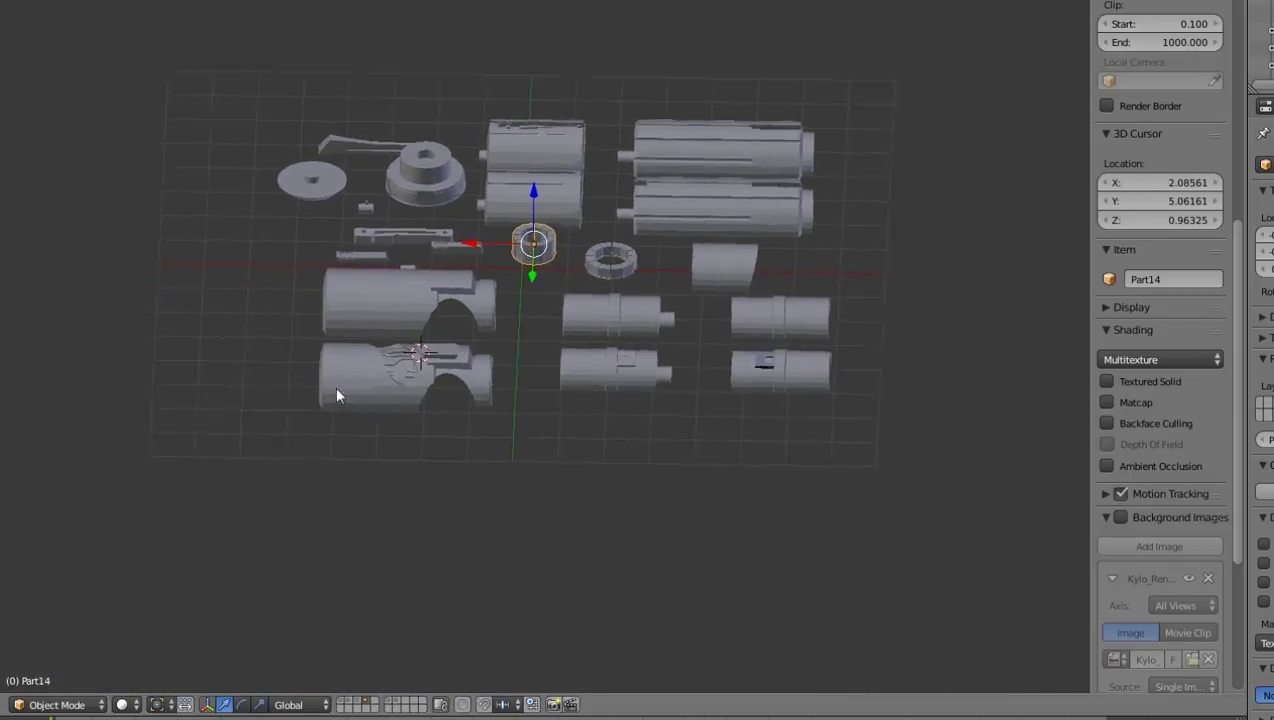
pyautogui.scroll(9, 453, 294)
pyautogui.moveTo(605, 475); pyautogui.dragTo(599, 474, button='middle')
pyautogui.scroll(-5, 600, 481)
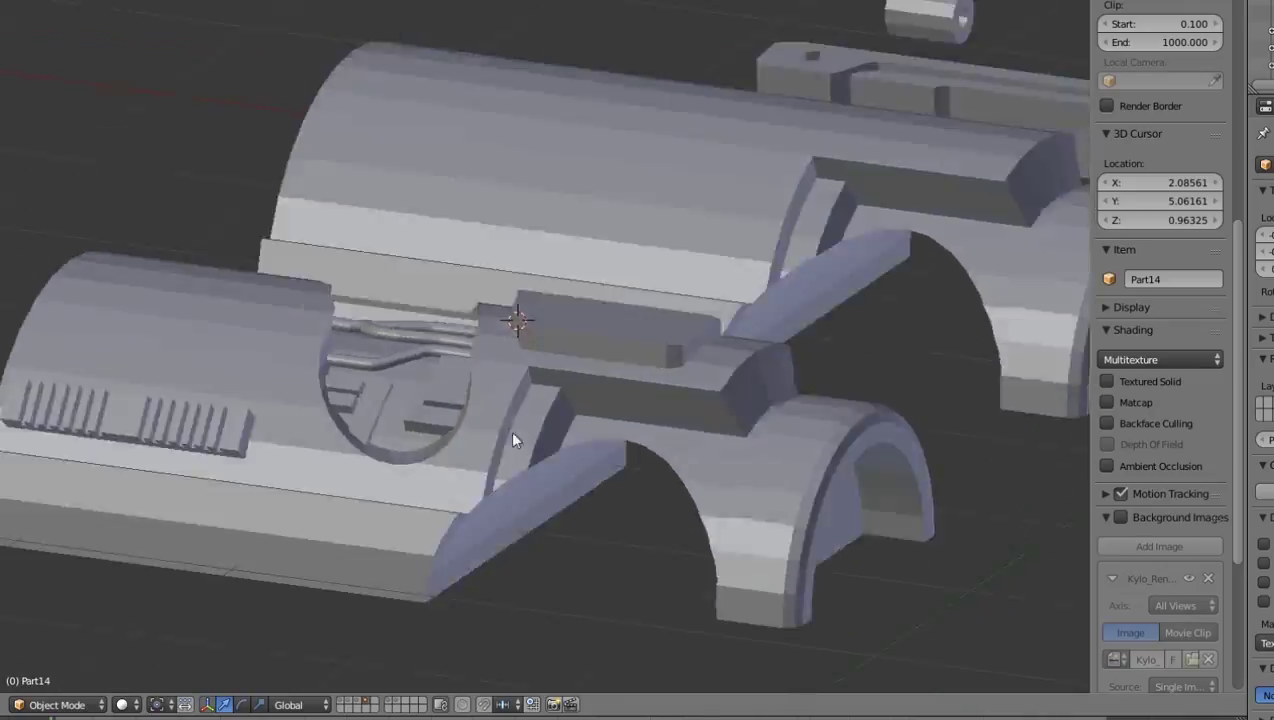
pyautogui.moveTo(515, 441); pyautogui.dragTo(666, 378, button='middle')
pyautogui.rightClick(533, 392)
pyautogui.moveTo(533, 392); pyautogui.dragTo(631, 437, button='middle')
pyautogui.press('Tab')
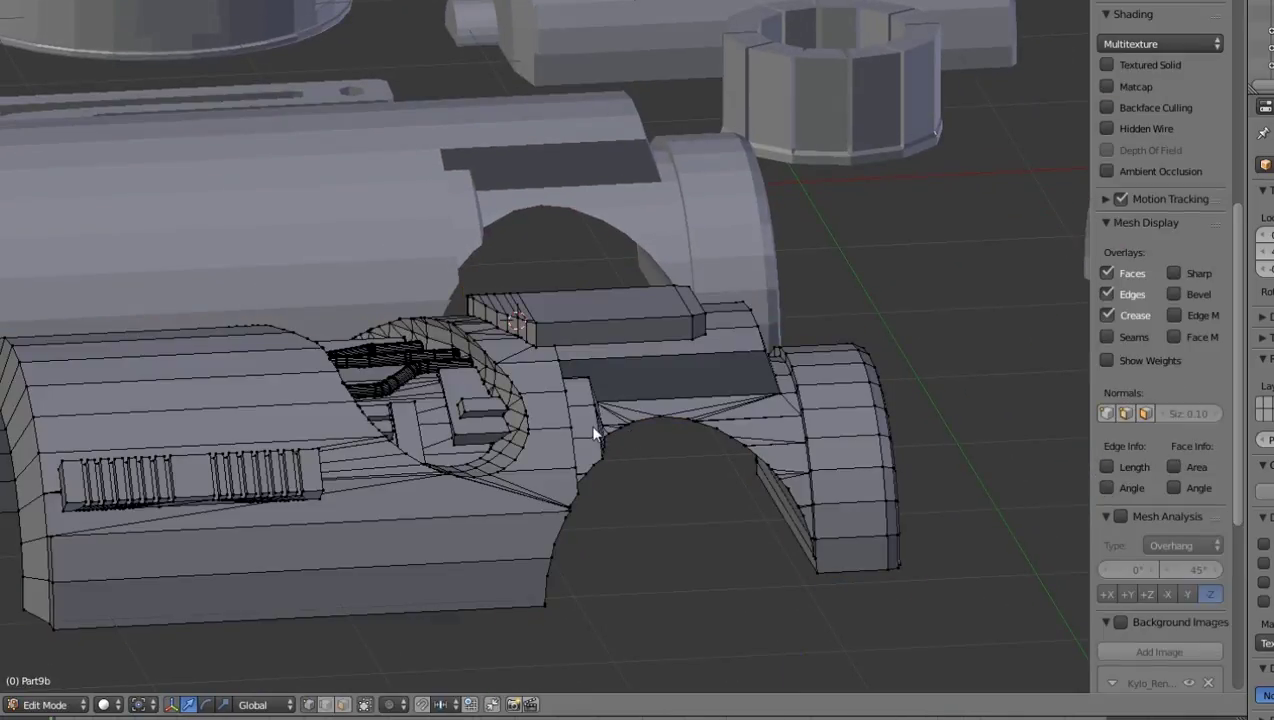
pyautogui.press('Tab')
pyautogui.scroll(-5, 594, 432)
pyautogui.moveTo(421, 378); pyautogui.dragTo(663, 270, button='middle')
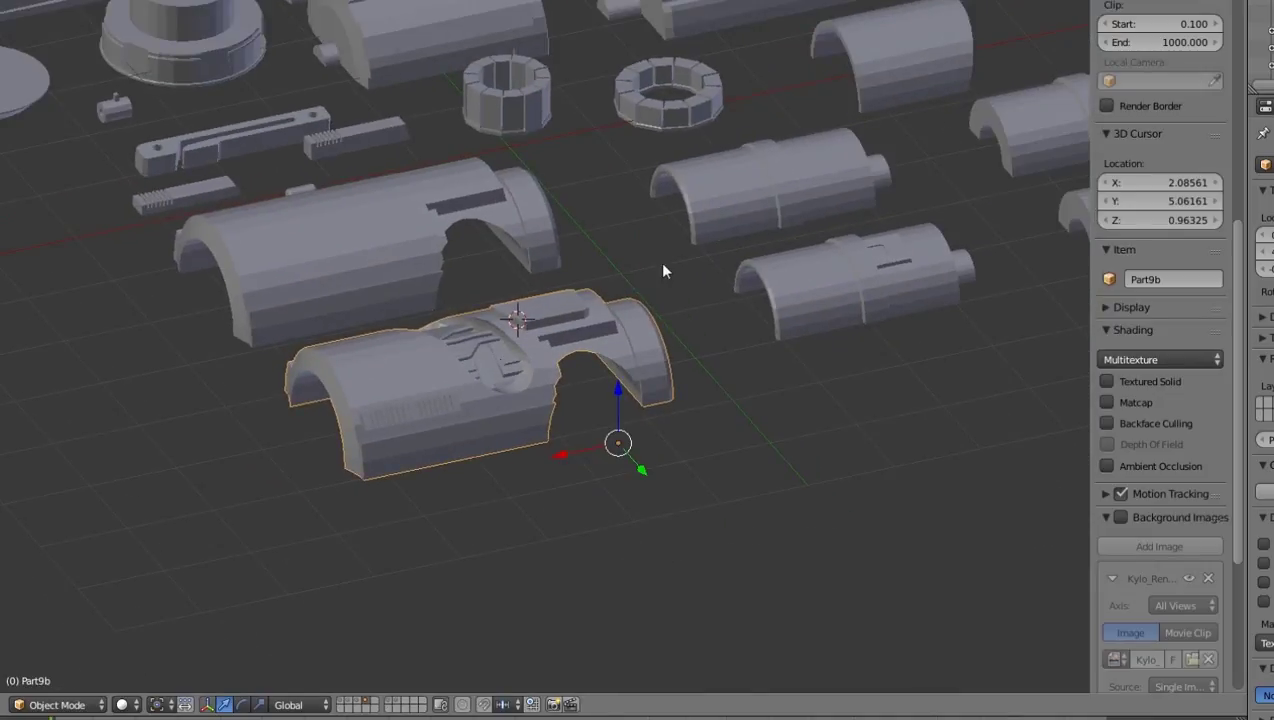
# - Examine the crossguard half with the square recess up close and compare it with the surrounding halves
pyautogui.scroll(-1, 663, 270)
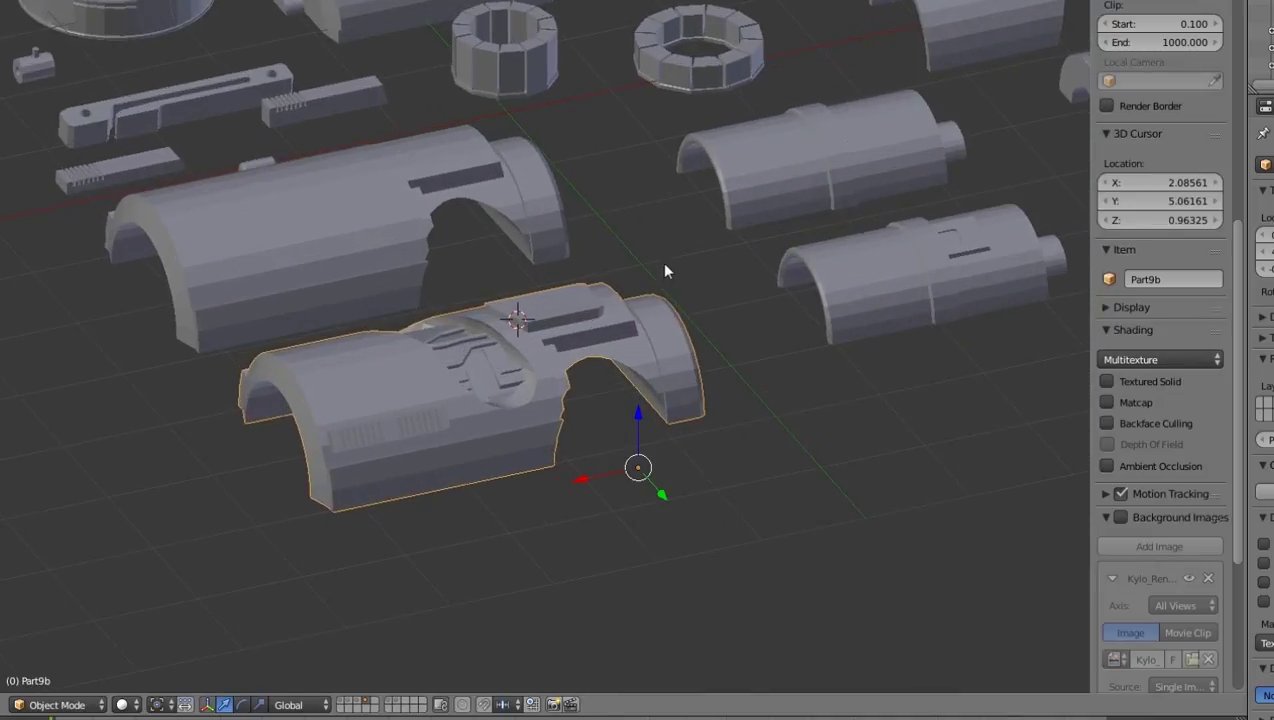
pyautogui.scroll(-3, 870, 281)
pyautogui.moveTo(842, 302); pyautogui.dragTo(829, 333, button='middle')
pyautogui.click(845, 288)
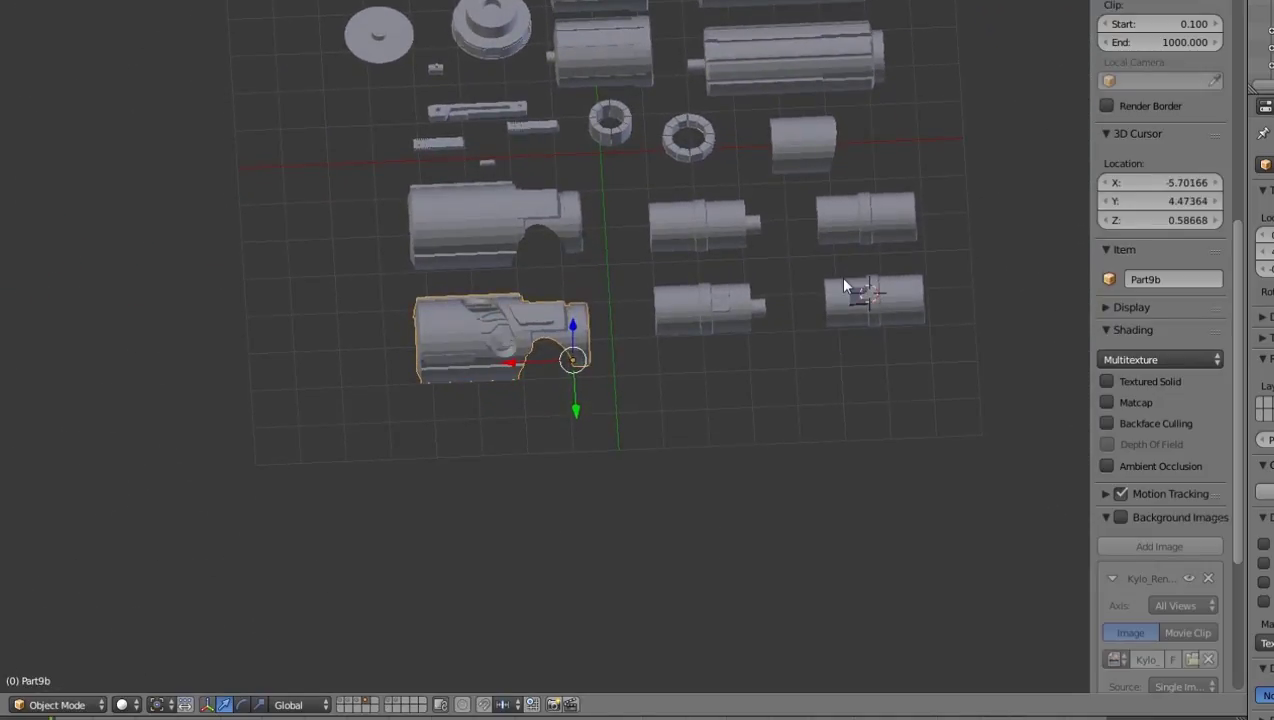
pyautogui.hotkey('alt', 'Home')
pyautogui.scroll(12, 514, 325)
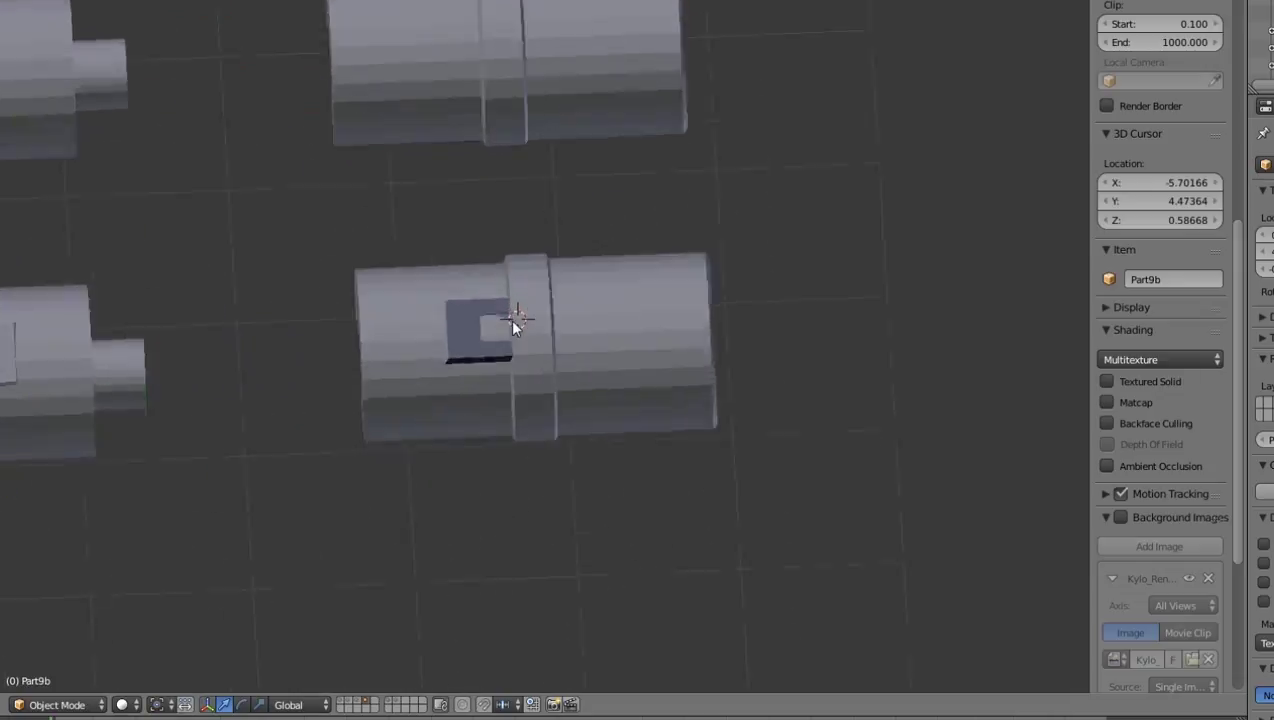
pyautogui.moveTo(494, 350); pyautogui.dragTo(456, 285, button='middle')
pyautogui.scroll(-4, 407, 318)
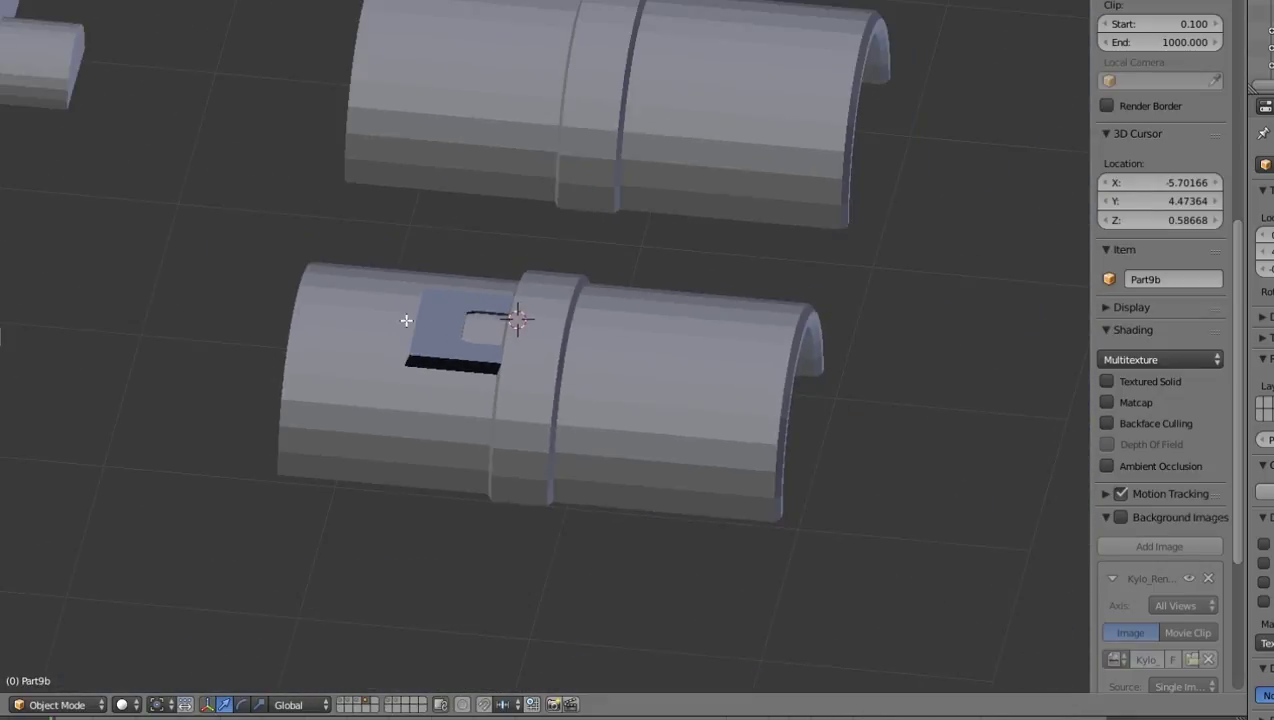
pyautogui.rightClick(405, 317)
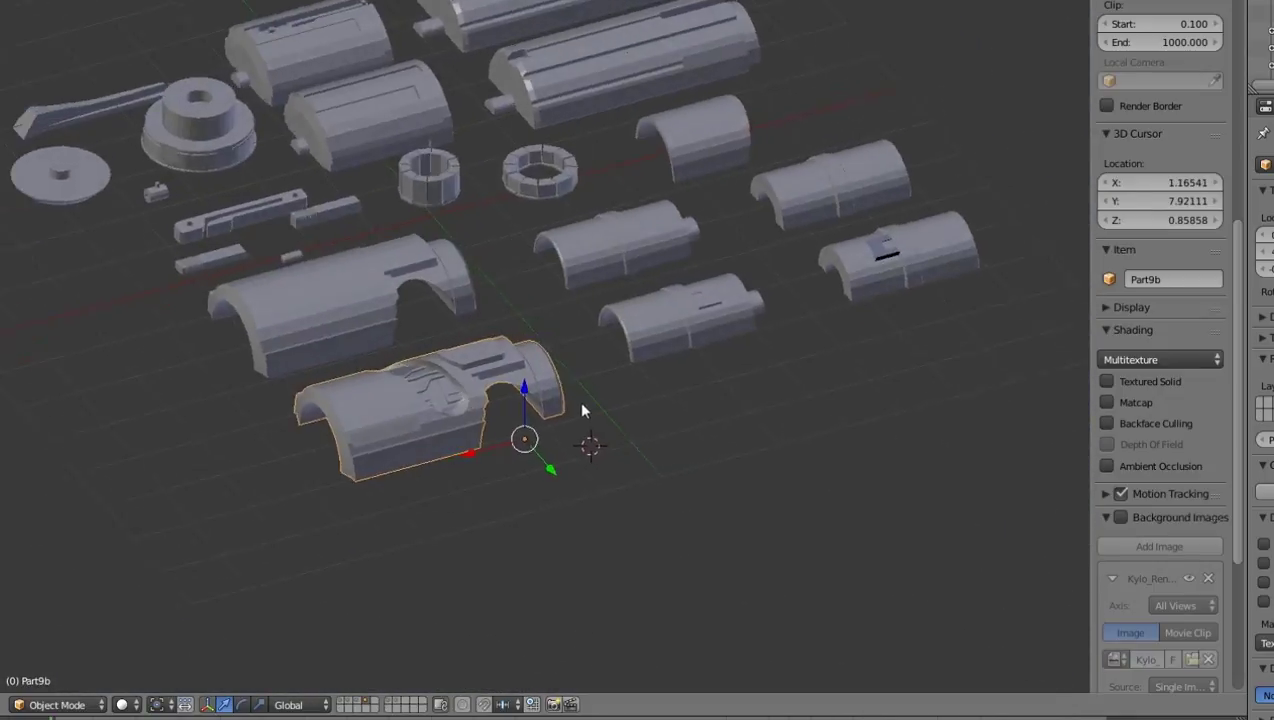
pyautogui.moveTo(582, 404); pyautogui.dragTo(688, 316, button='middle')
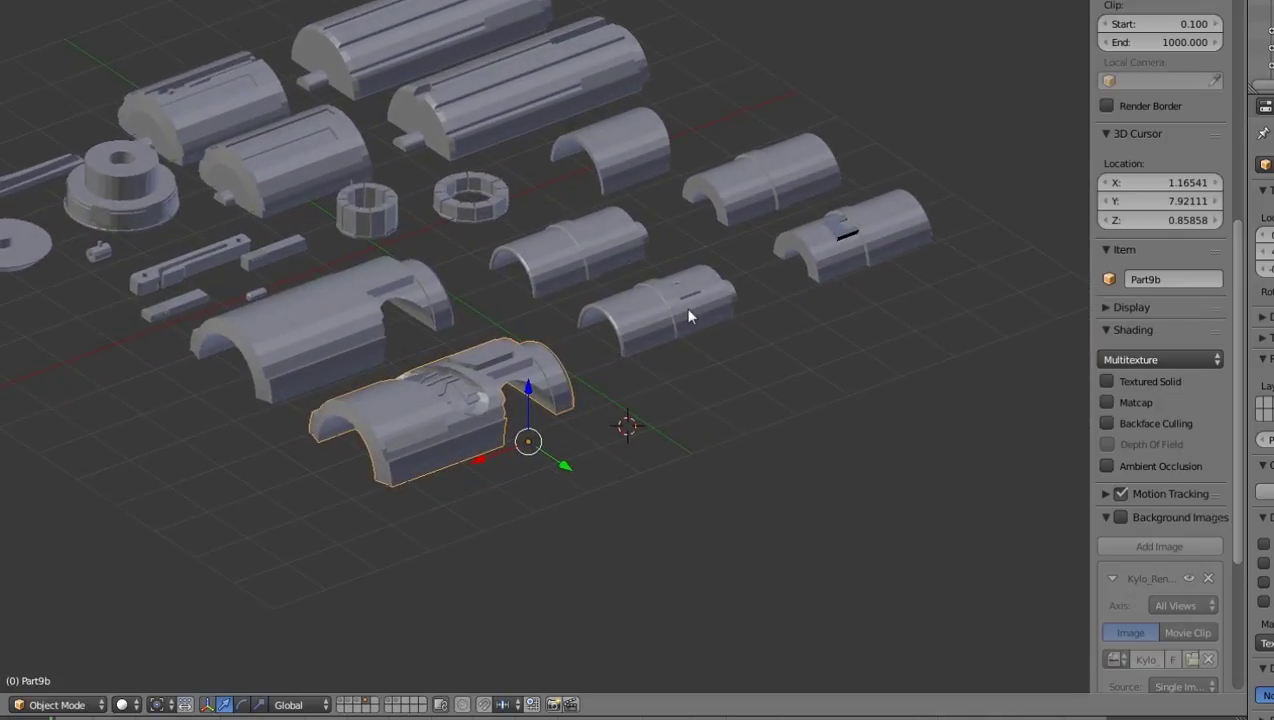
# - Select the two detailed crossguard halves together and raise them along Z above the other parts
pyautogui.press('KP_1')
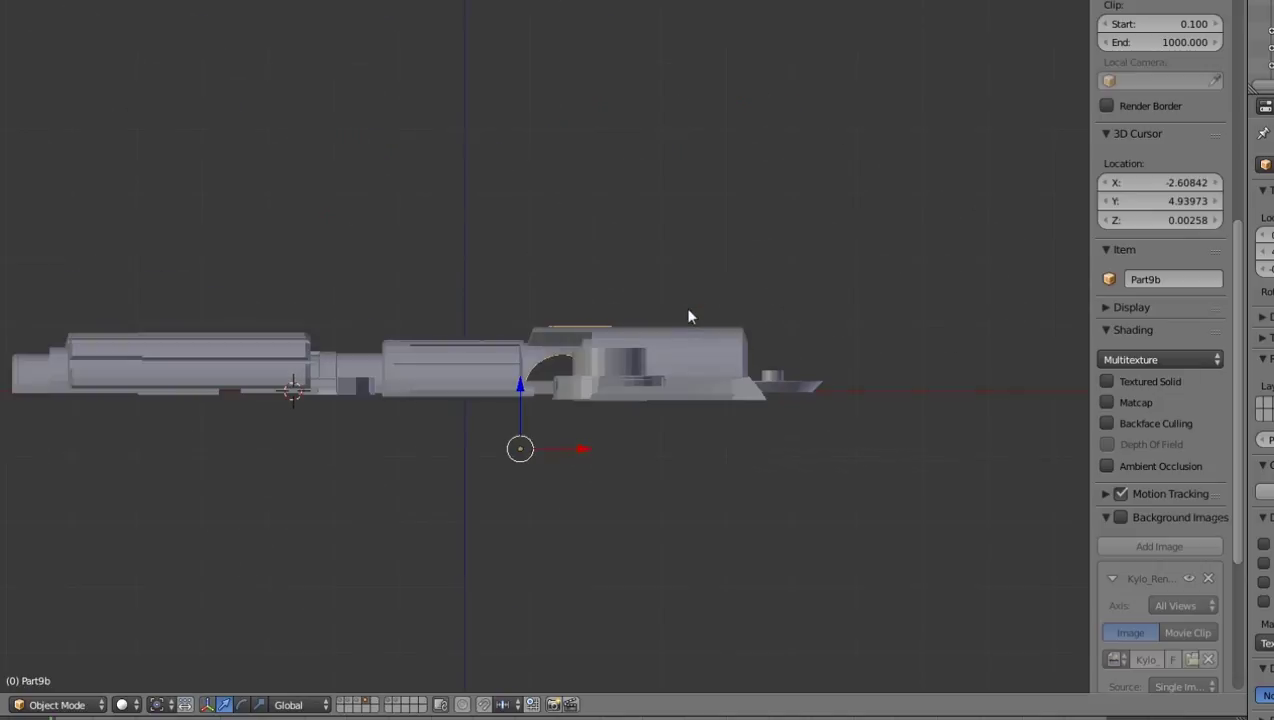
pyautogui.press('KP_3')
pyautogui.moveTo(685, 300); pyautogui.dragTo(613, 356, button='middle')
pyautogui.rightClick(700, 217)
pyautogui.moveTo(700, 217); pyautogui.dragTo(813, 244, button='middle')
pyautogui.keyDown('shift'); pyautogui.rightClick(706, 333); pyautogui.keyUp('shift')
pyautogui.moveTo(790, 258); pyautogui.dragTo(790, 81)
# - In front view, slide crossguard half Part11b along X until it butts against the matching half Part10b
pyautogui.rightClick(939, 118)
pyautogui.press('KP_1')
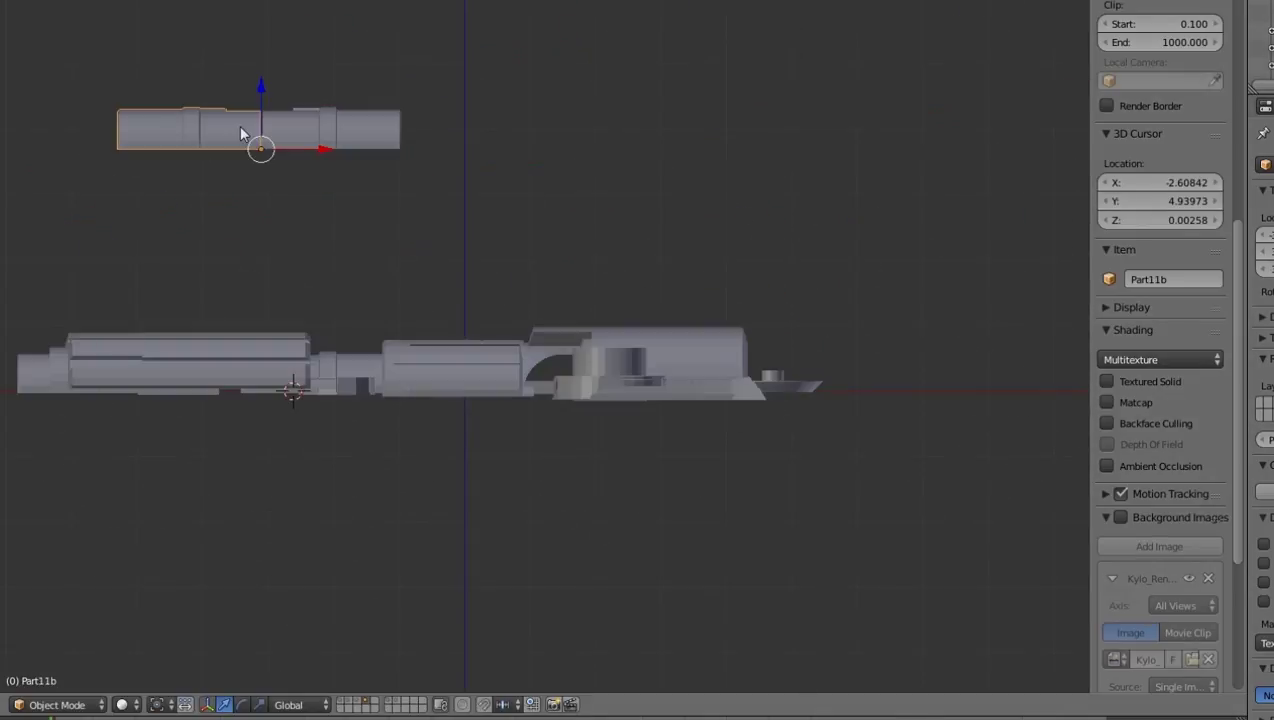
pyautogui.click(241, 125)
pyautogui.hotkey('alt', 'Home')
pyautogui.scroll(11, 457, 330)
pyautogui.moveTo(737, 462); pyautogui.dragTo(738, 463)
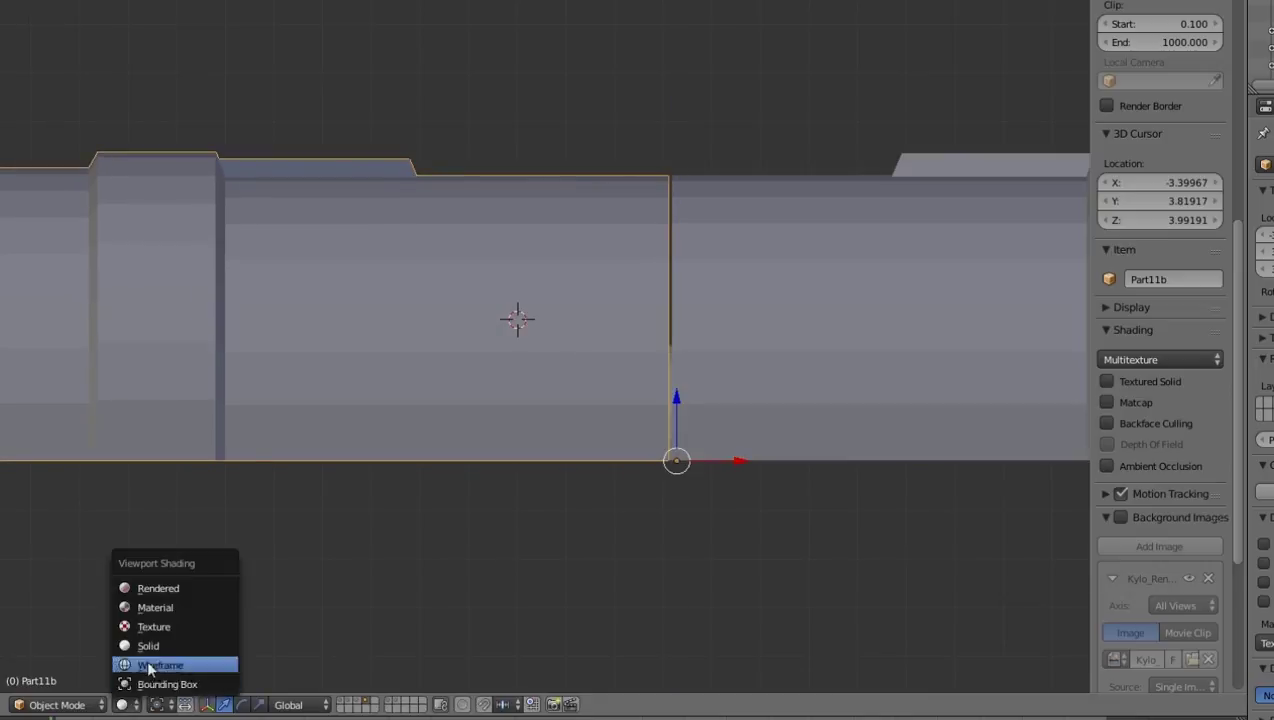
# - Switch the viewport to wireframe and open the crossguard half Part10b in Edit Mode
pyautogui.click(149, 669)
pyautogui.scroll(-4, 665, 375)
pyautogui.scroll(3, 668, 378)
pyautogui.rightClick(699, 389)
pyautogui.scroll(1, 690, 410)
pyautogui.press('Tab')
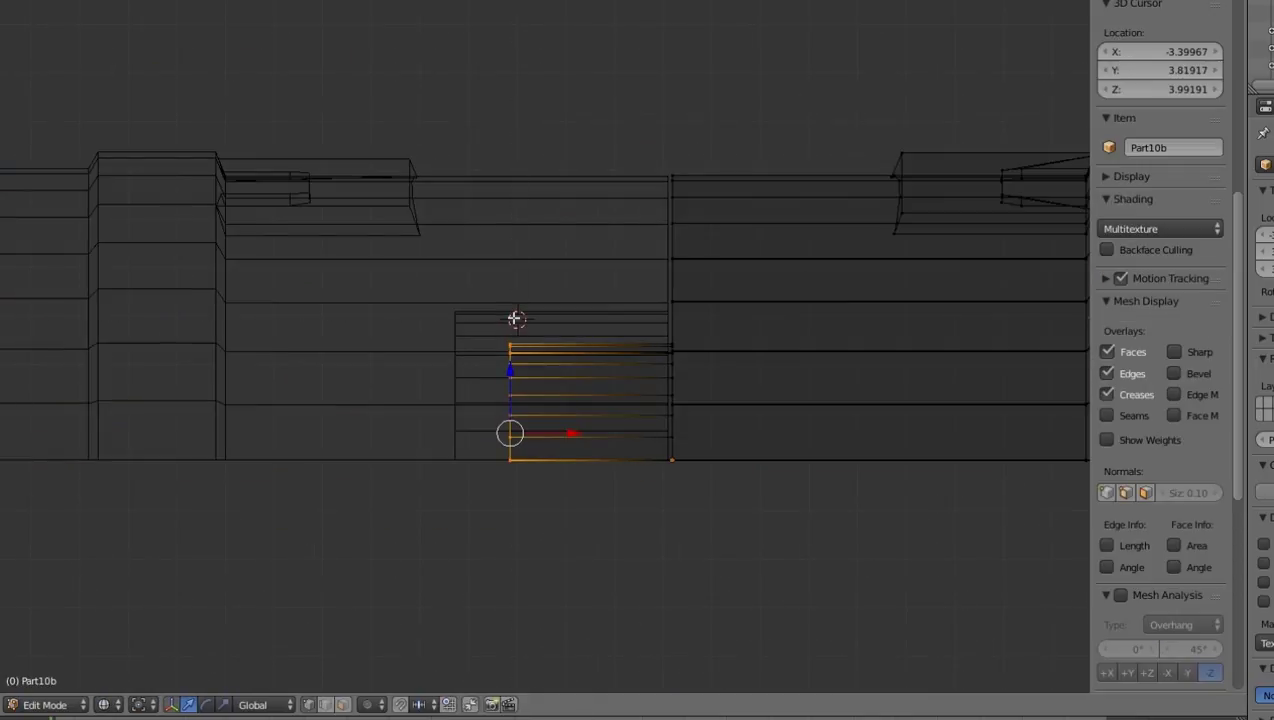
# - Try to enlarge Part10b's connecting peg along X and Z to fill more of the socket in Part11b
pyautogui.press('b')
pyautogui.moveTo(501, 327); pyautogui.dragTo(686, 465)
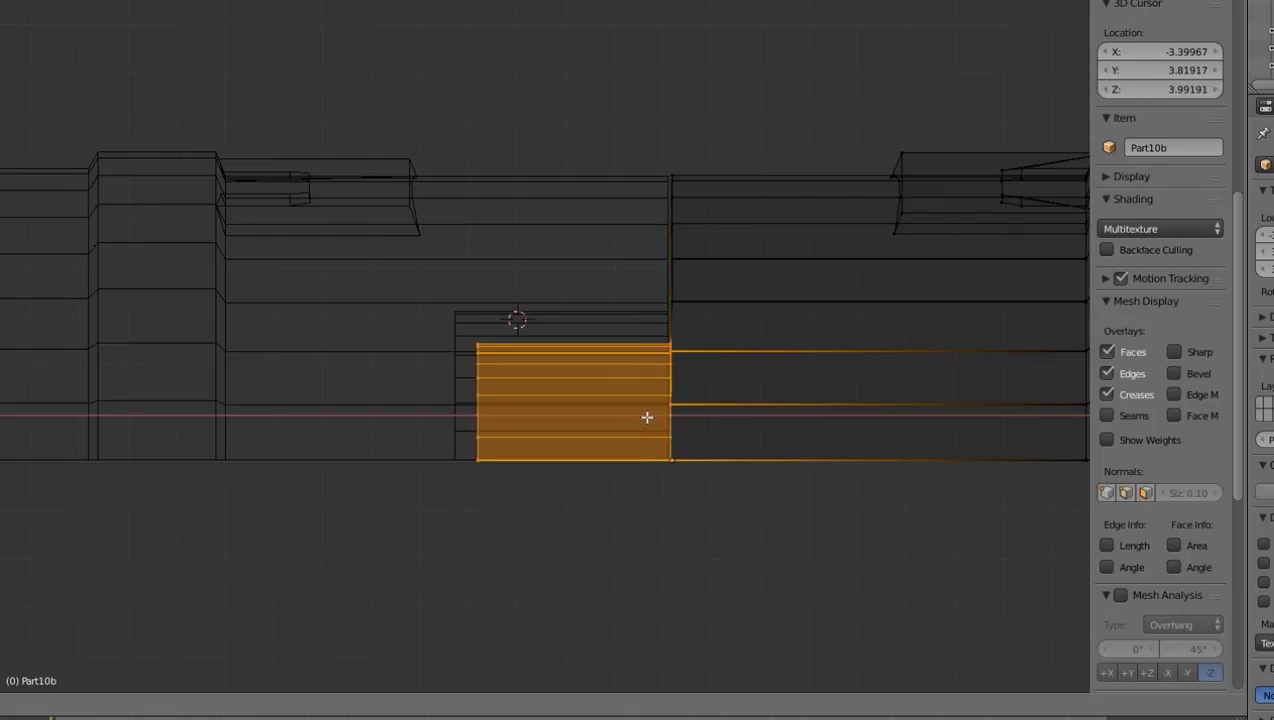
pyautogui.press('x')
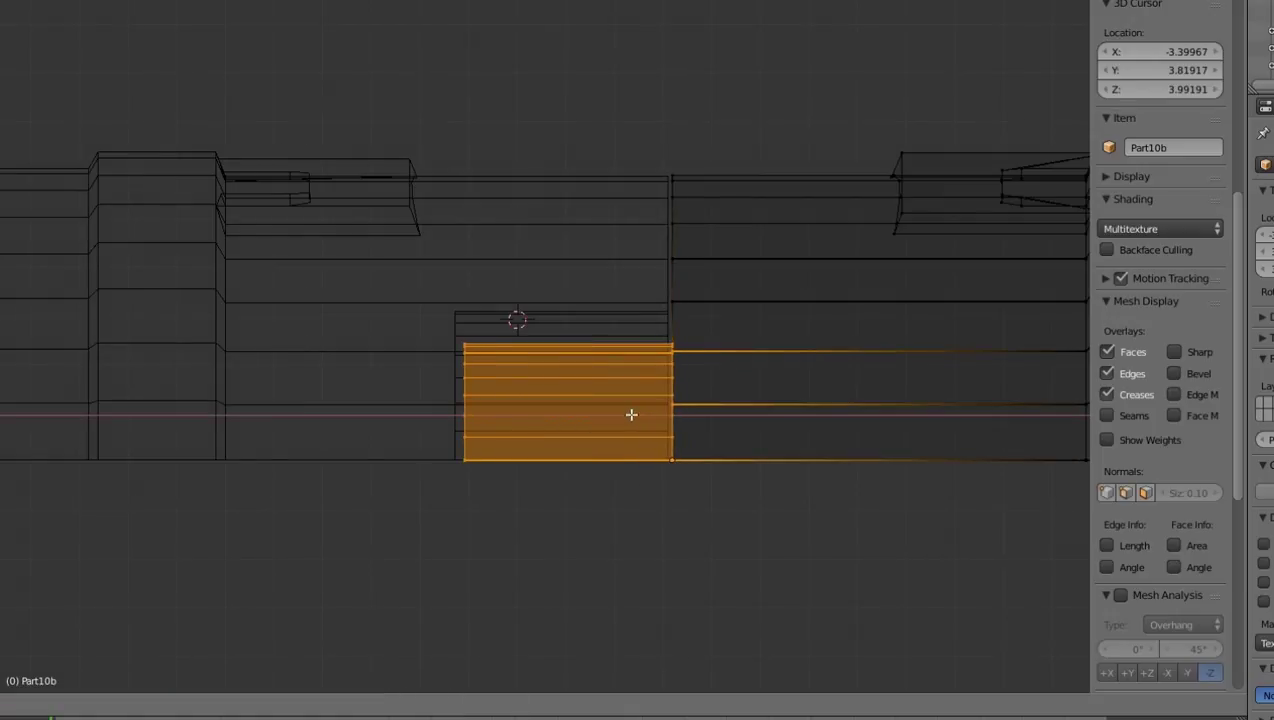
pyautogui.click(632, 414)
pyautogui.scroll(4, 688, 517)
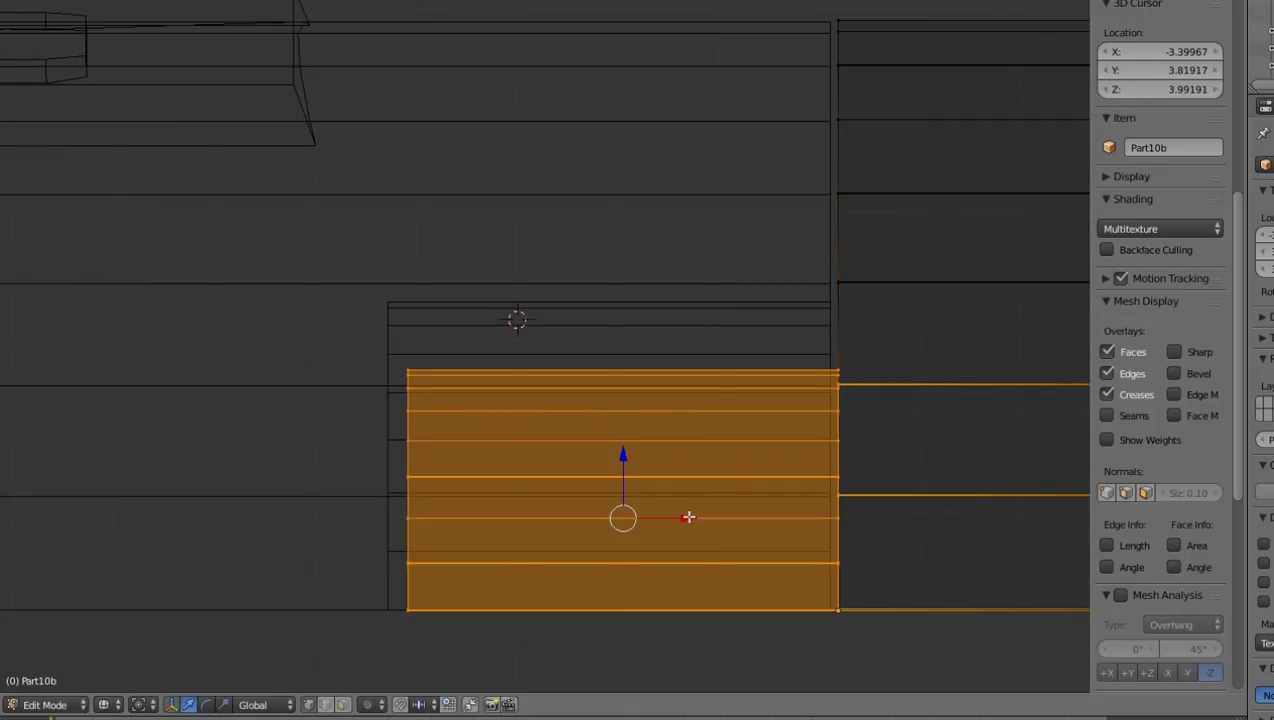
pyautogui.click(692, 546)
pyautogui.moveTo(623, 452); pyautogui.dragTo(620, 438)
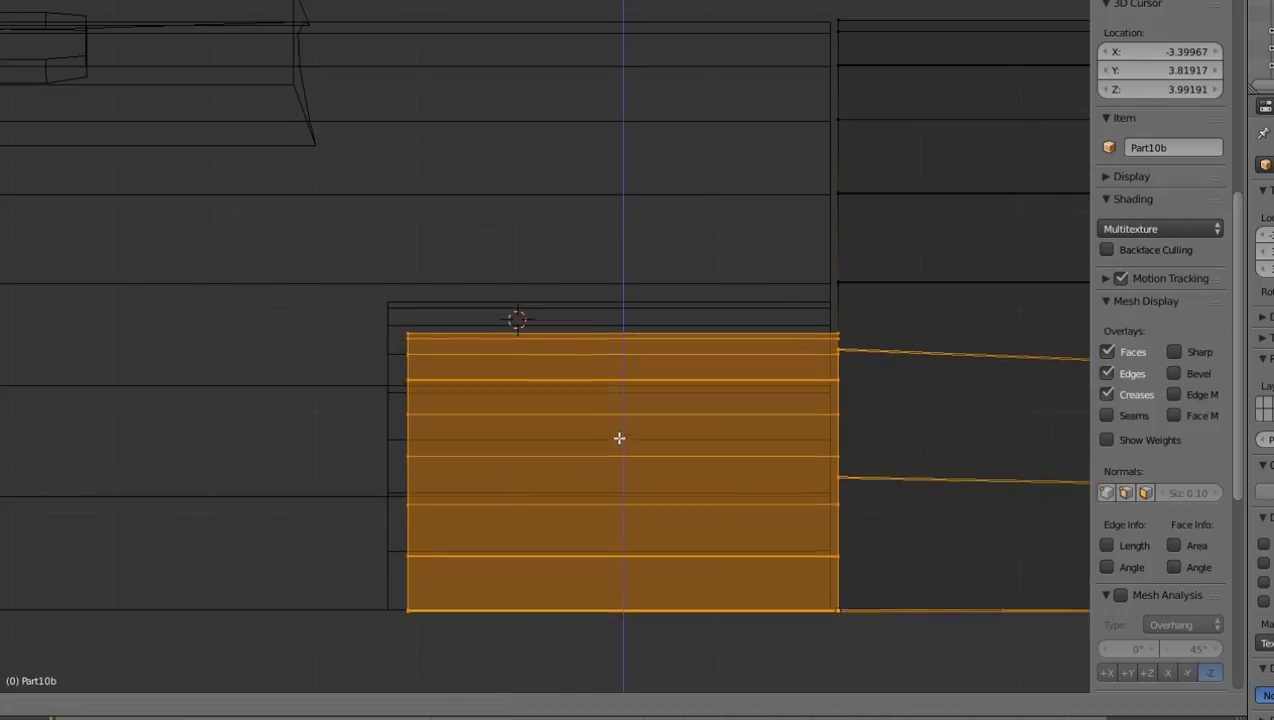
# - Select the peg's end face together with its base ring on Part10b
pyautogui.scroll(-4, 620, 438)
pyautogui.moveTo(577, 358); pyautogui.dragTo(764, 433, button='middle')
pyautogui.scroll(4, 630, 460)
pyautogui.moveTo(630, 460); pyautogui.dragTo(708, 424, button='middle')
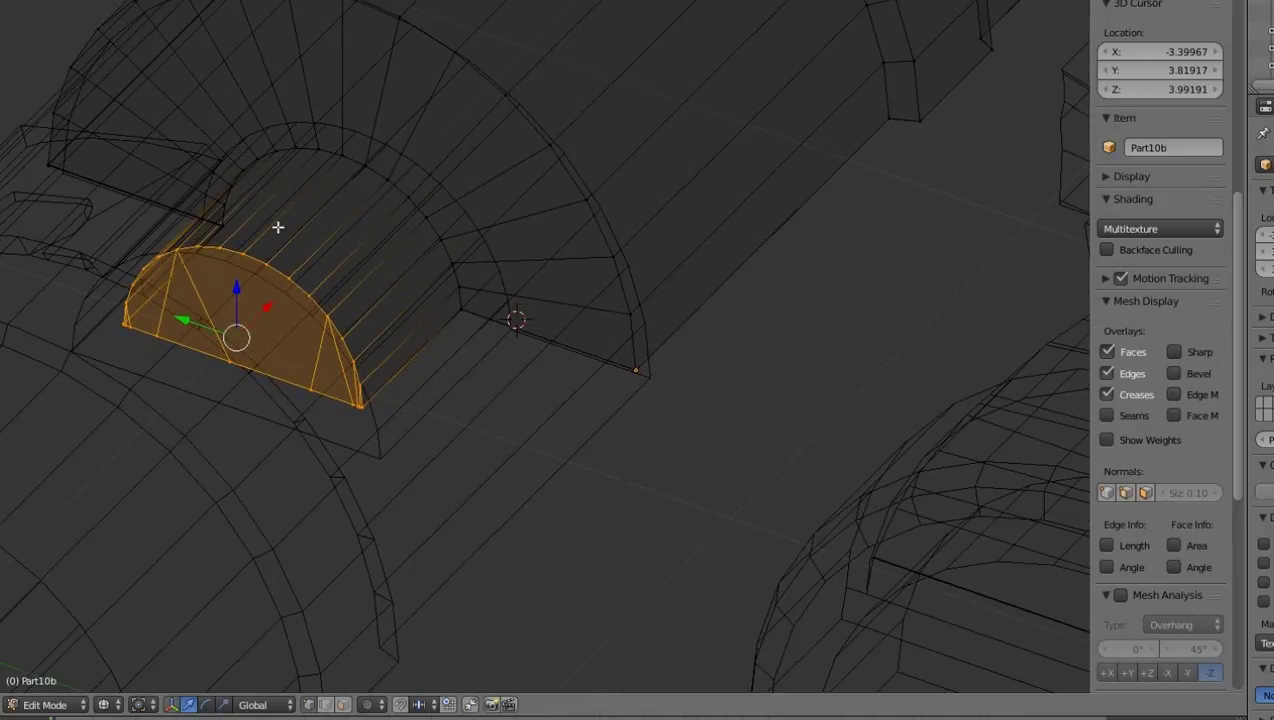
pyautogui.press('c')
pyautogui.moveTo(277, 227); pyautogui.dragTo(453, 264)
pyautogui.moveTo(517, 398); pyautogui.dragTo(512, 373, button='middle')
pyautogui.press('KP_3')
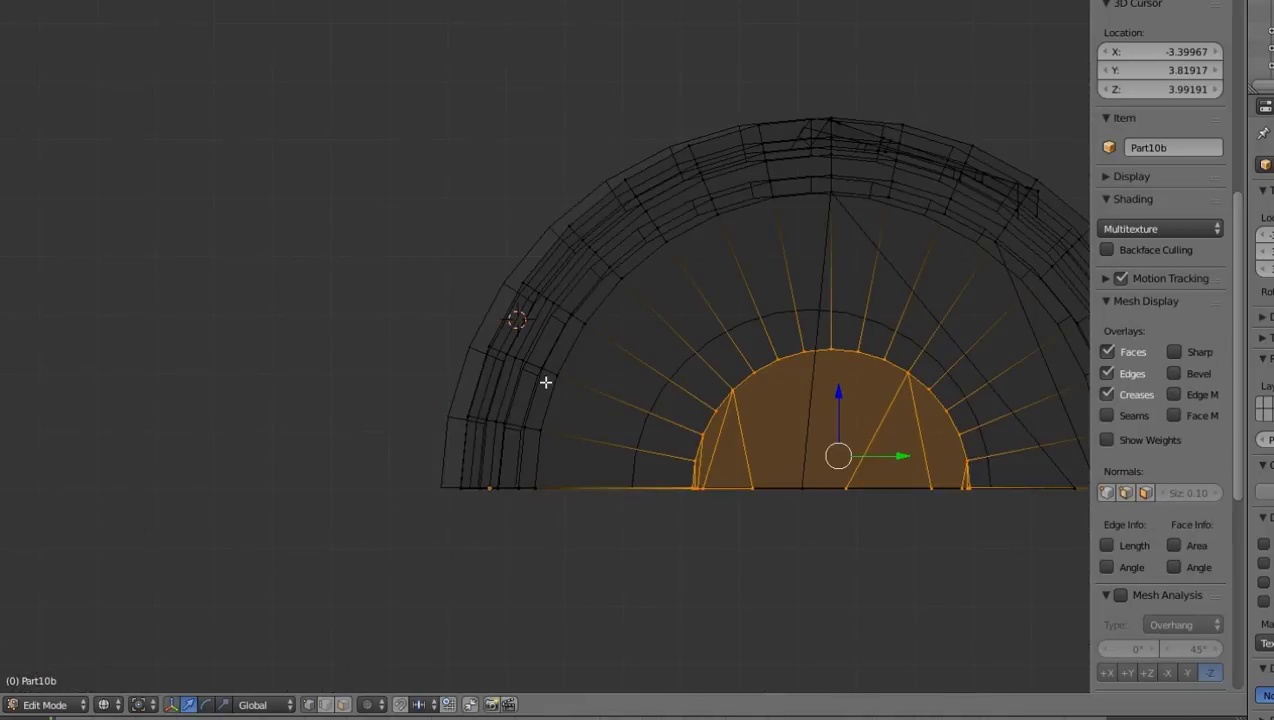
# - In Object Mode, align Part10b along Y with Part11b from above, and return to Edit Mode
pyautogui.scroll(1, 607, 331)
pyautogui.press('Tab')
pyautogui.press('KP_7')
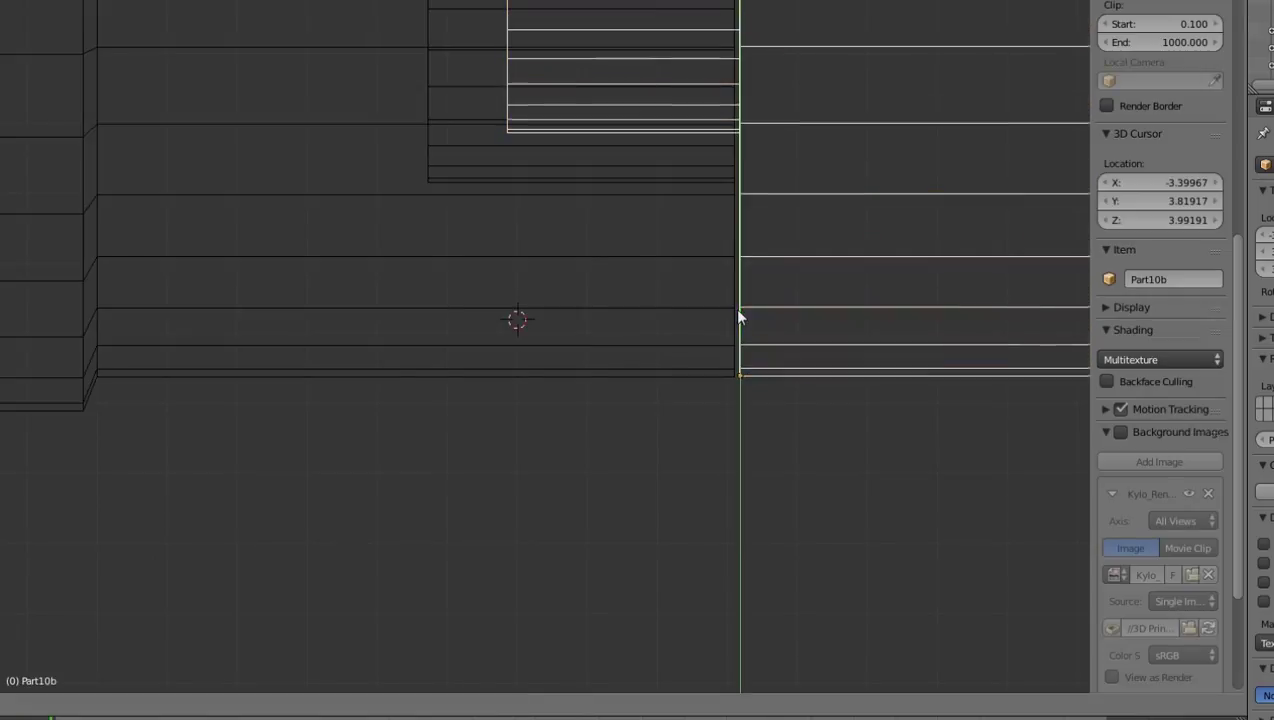
pyautogui.scroll(-4, 734, 308)
pyautogui.press('Tab')
pyautogui.scroll(-4, 640, 368)
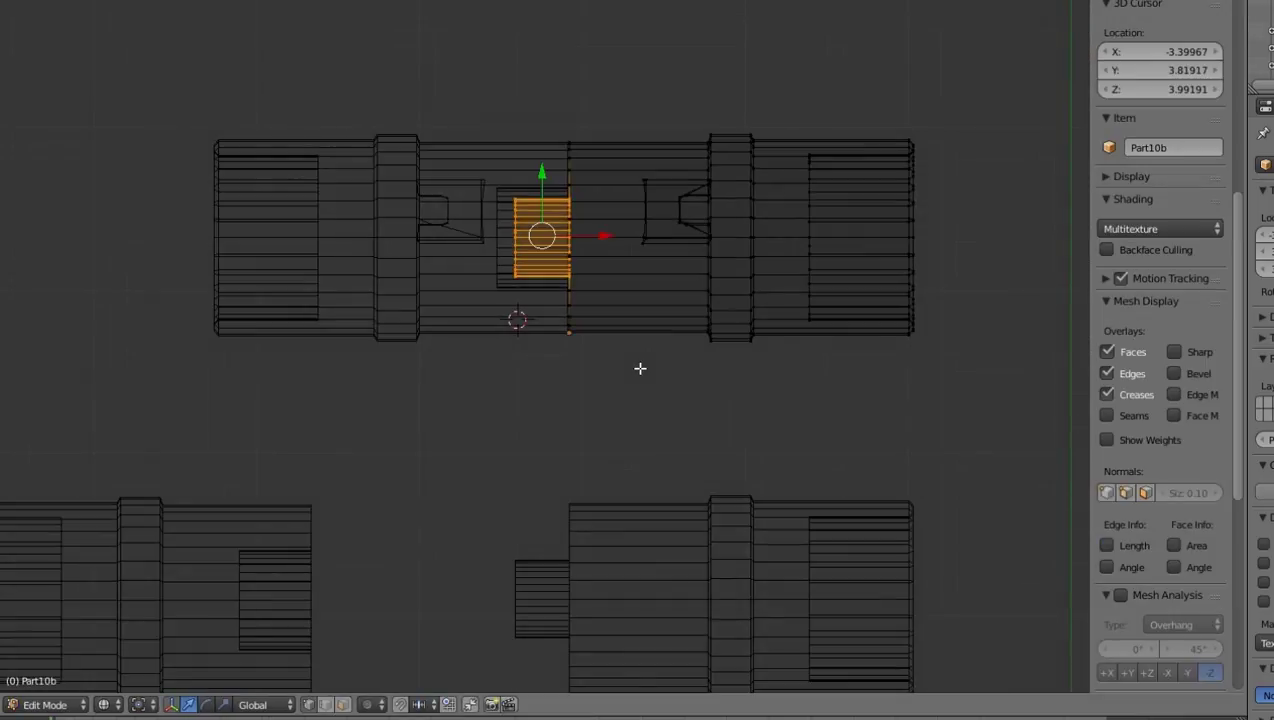
# - Scale up Part10b's peg in top view and shift it along X so it nearly fills Part11b's socket
pyautogui.scroll(-3, 640, 368)
pyautogui.scroll(6, 660, 360)
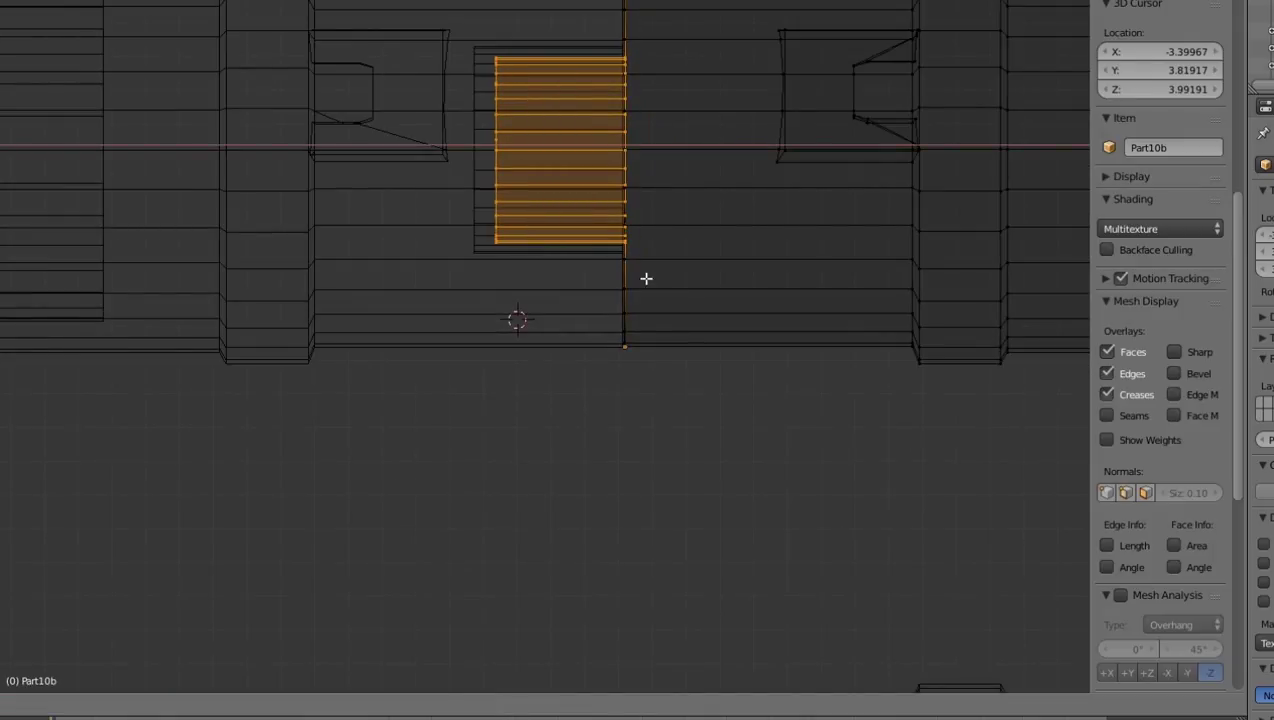
pyautogui.moveTo(658, 221); pyautogui.dragTo(658, 219)
pyautogui.scroll(4, 660, 200)
pyautogui.click(709, 4)
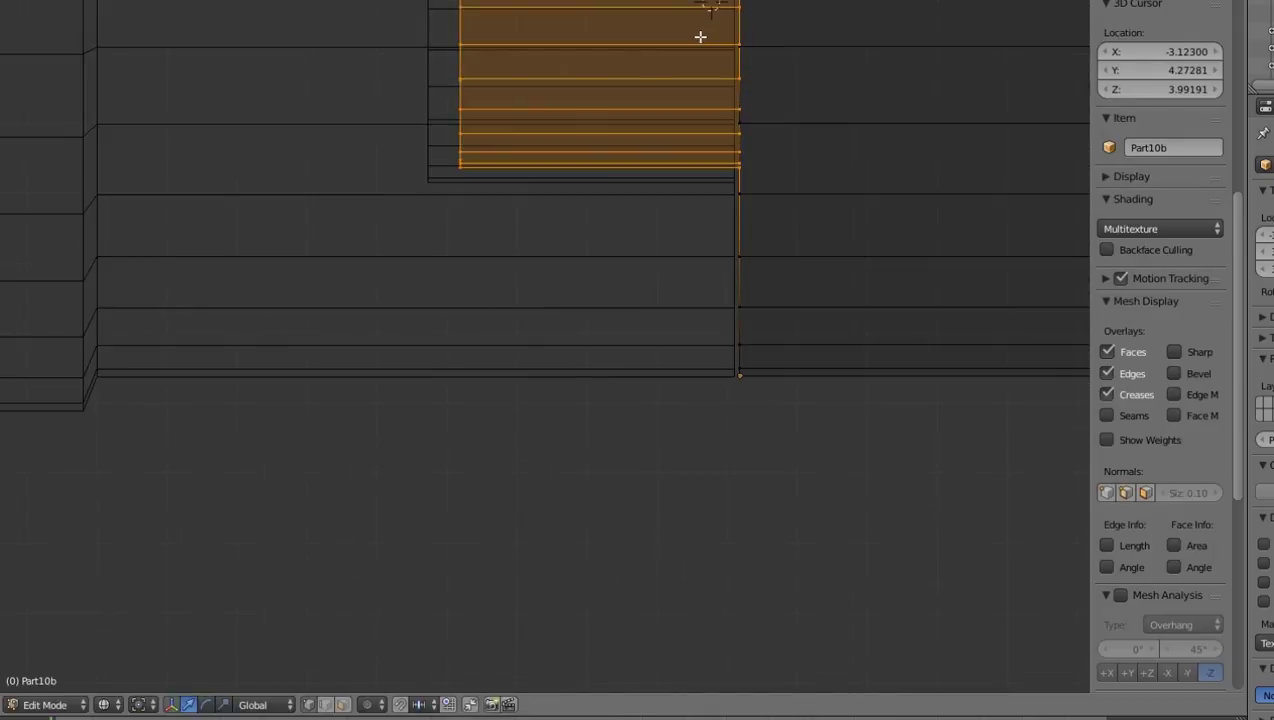
# - Leave Edit Mode, pull Part10b and Part11b apart along X, and lower both halves back to the other parts
pyautogui.hotkey('alt', 'Home')
pyautogui.scroll(-3, 475, 270)
pyautogui.moveTo(490, 270); pyautogui.dragTo(475, 225, button='middle')
pyautogui.scroll(-6, 510, 280)
pyautogui.press('Tab')
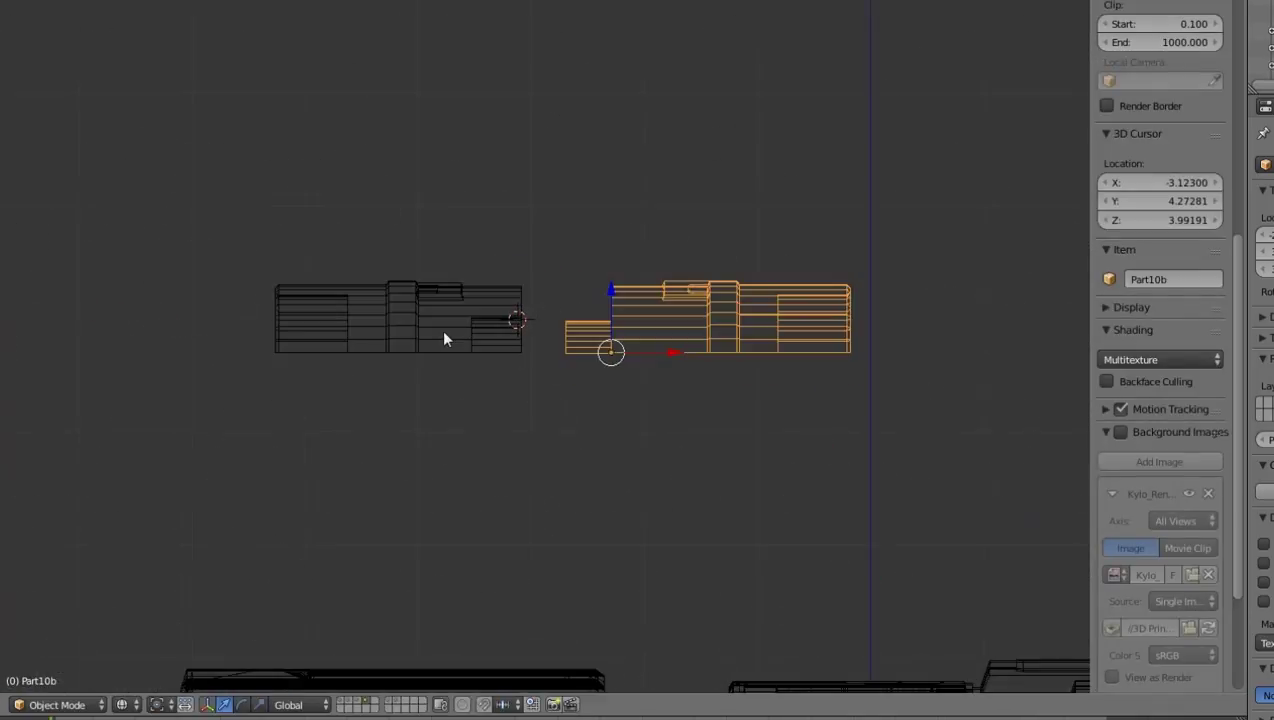
pyautogui.scroll(-3, 443, 332)
pyautogui.press('a')
pyautogui.click(594, 372)
# - Select crossguard halves Part10a and Part11a together and raise them along Z above the other parts
pyautogui.moveTo(662, 358); pyautogui.dragTo(505, 450, button='middle')
pyautogui.keyDown('shift'); pyautogui.rightClick(380, 555); pyautogui.keyUp('shift')
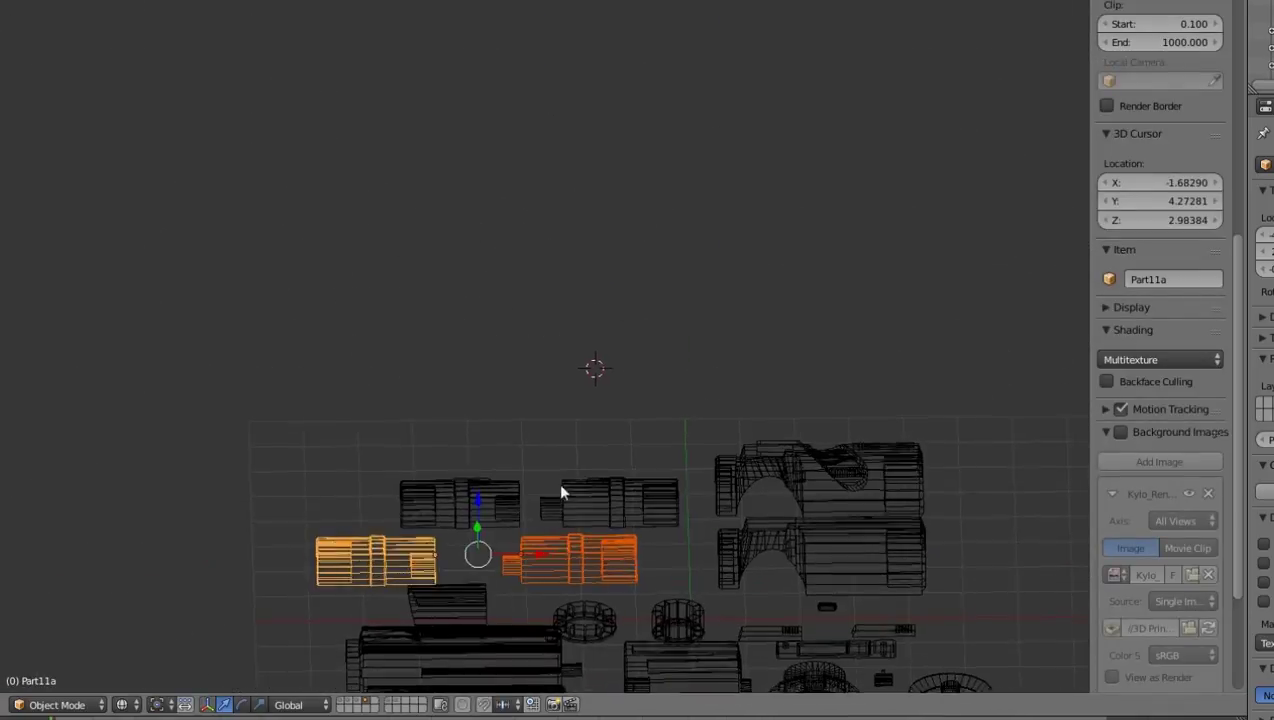
pyautogui.moveTo(560, 489); pyautogui.dragTo(575, 400, button='middle')
pyautogui.moveTo(555, 480); pyautogui.dragTo(555, 315)
pyautogui.press('KP_1')
pyautogui.click(587, 327)
# - Slide Part10a along X against Part11a and refine their alignment from above
pyautogui.scroll(9, 587, 327)
pyautogui.rightClick(920, 400)
pyautogui.moveTo(929, 417); pyautogui.dragTo(489, 424)
pyautogui.press('KP_7')
pyautogui.scroll(-8, 497, 463)
pyautogui.click(499, 464)
pyautogui.scroll(6, 502, 295)
pyautogui.scroll(5, 502, 290)
pyautogui.moveTo(485, 1); pyautogui.dragTo(485, 3)
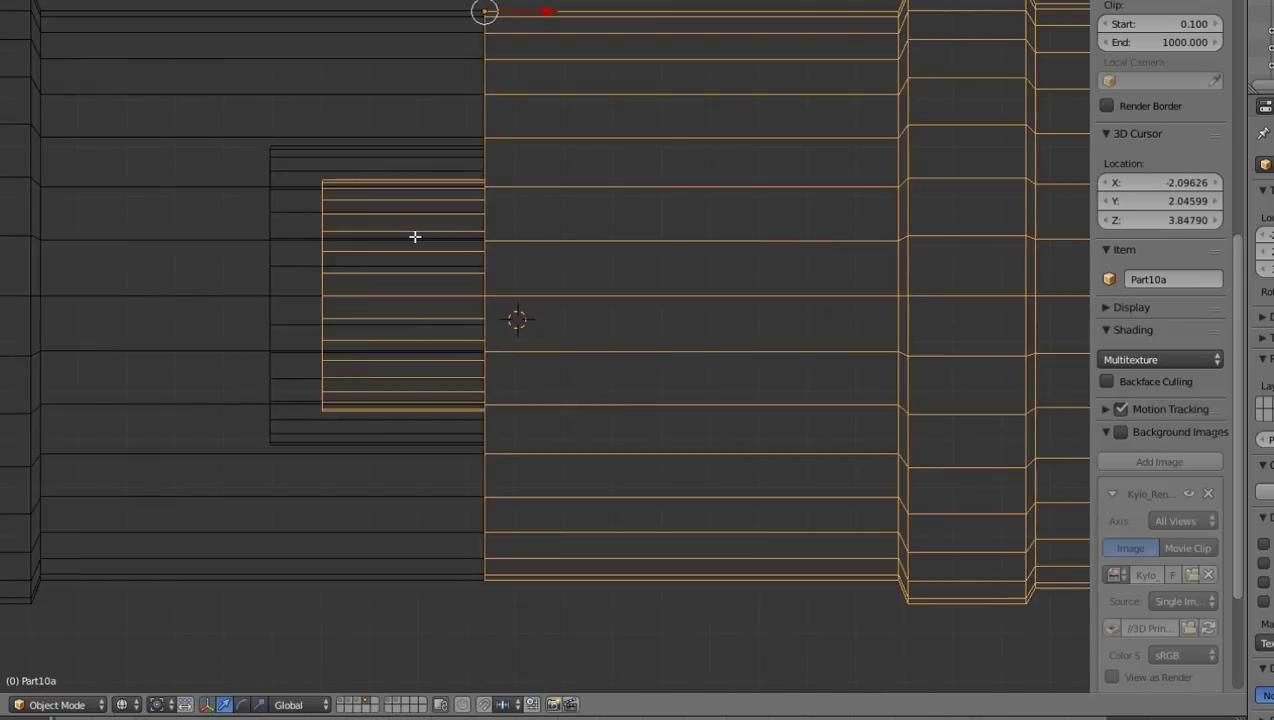
# - Scale up Part10a's whole peg, including its base ring, and shift it along X to nearly fill Part11a's socket
pyautogui.press('Tab')
pyautogui.moveTo(378, 339); pyautogui.dragTo(580, 296, button='middle')
pyautogui.press('c')
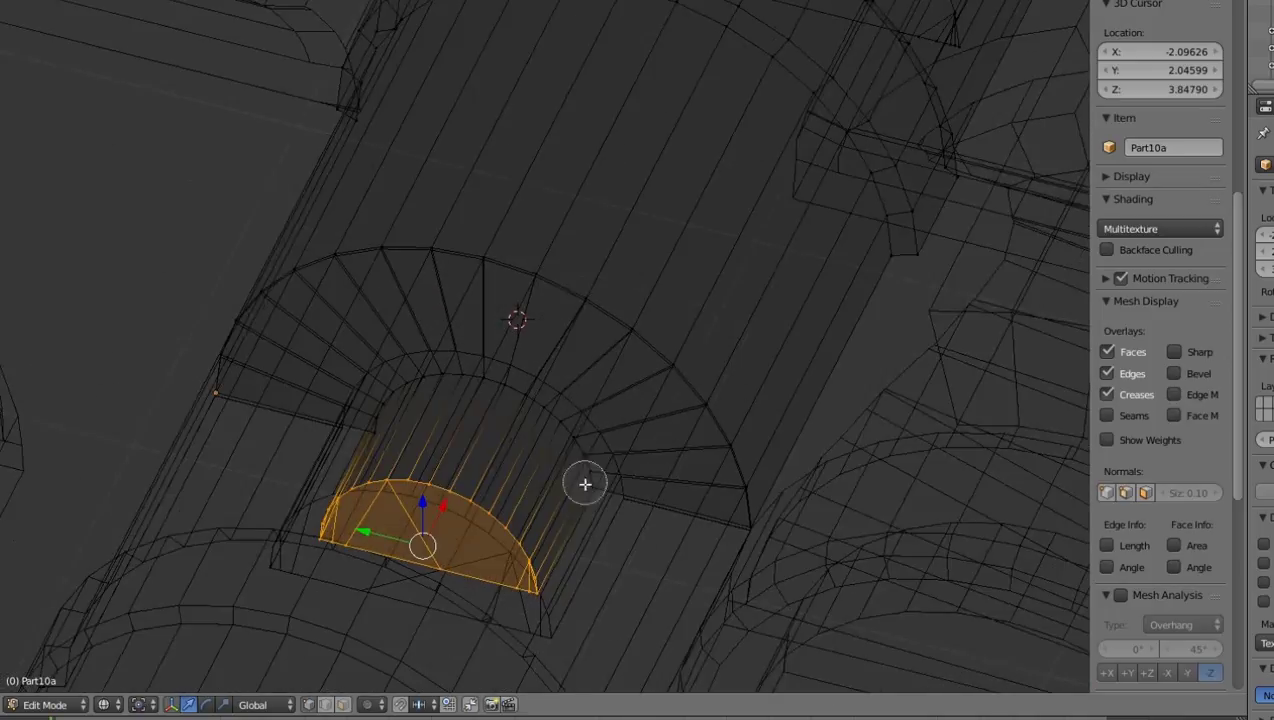
pyautogui.moveTo(583, 481); pyautogui.dragTo(397, 408)
pyautogui.rightClick(420, 418)
pyautogui.moveTo(446, 426); pyautogui.dragTo(429, 392, button='middle')
pyautogui.press('KP_7')
pyautogui.press('s')
pyautogui.click(434, 416)
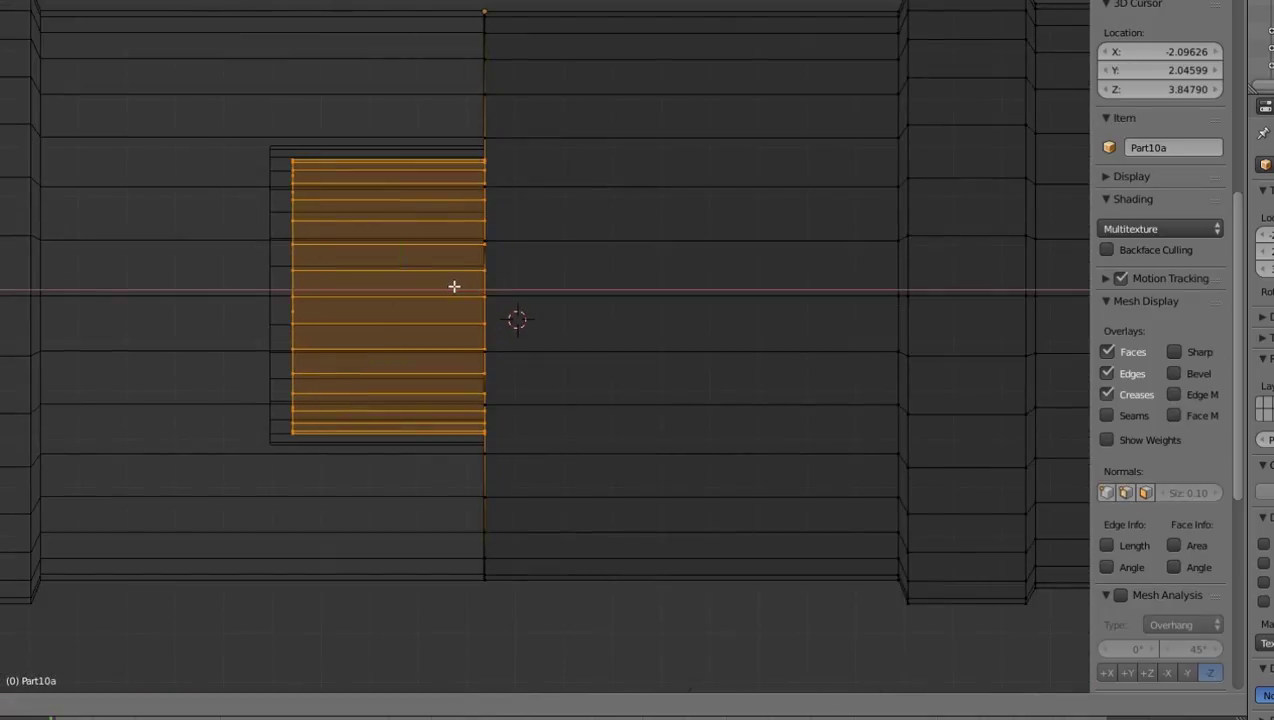
pyautogui.scroll(3, 454, 287)
# - Slide Part10a back out of Part11a along X and lower both halves to the other parts
pyautogui.moveTo(455, 284); pyautogui.dragTo(574, 250, button='middle')
pyautogui.scroll(-5, 574, 250)
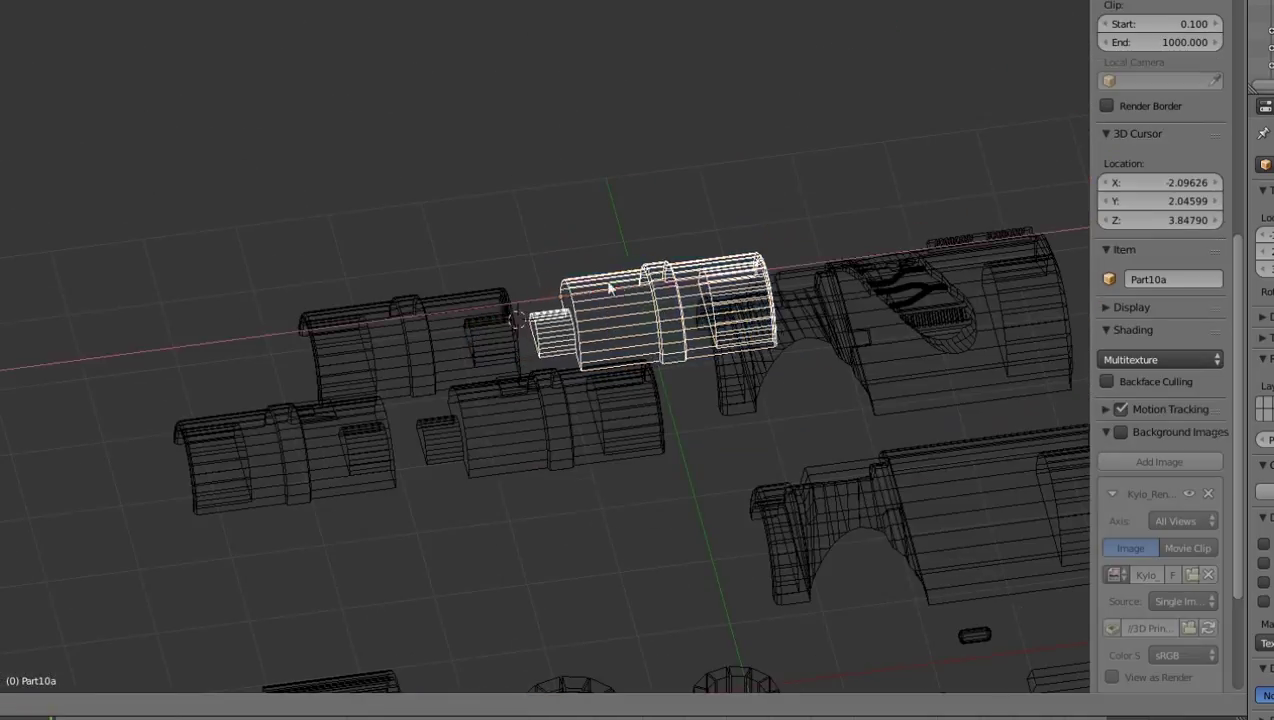
pyautogui.press('KP_1')
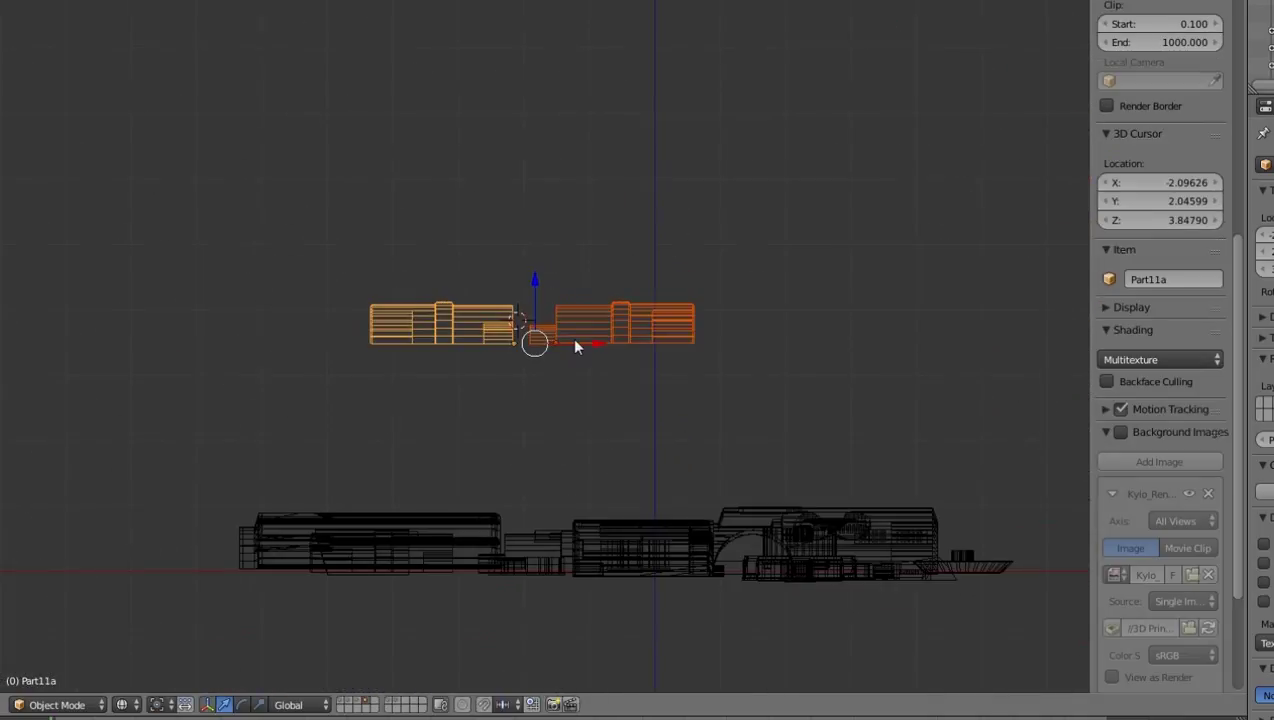
pyautogui.moveTo(507, 284); pyautogui.dragTo(487, 508)
pyautogui.click(431, 443)
# - Select the grooved grip half Part8b and the neighbouring half Part7b together and raise them along Z
pyautogui.press('a')
pyautogui.moveTo(431, 443); pyautogui.dragTo(470, 527, button='middle')
pyautogui.scroll(-3, 472, 528)
pyautogui.rightClick(545, 400)
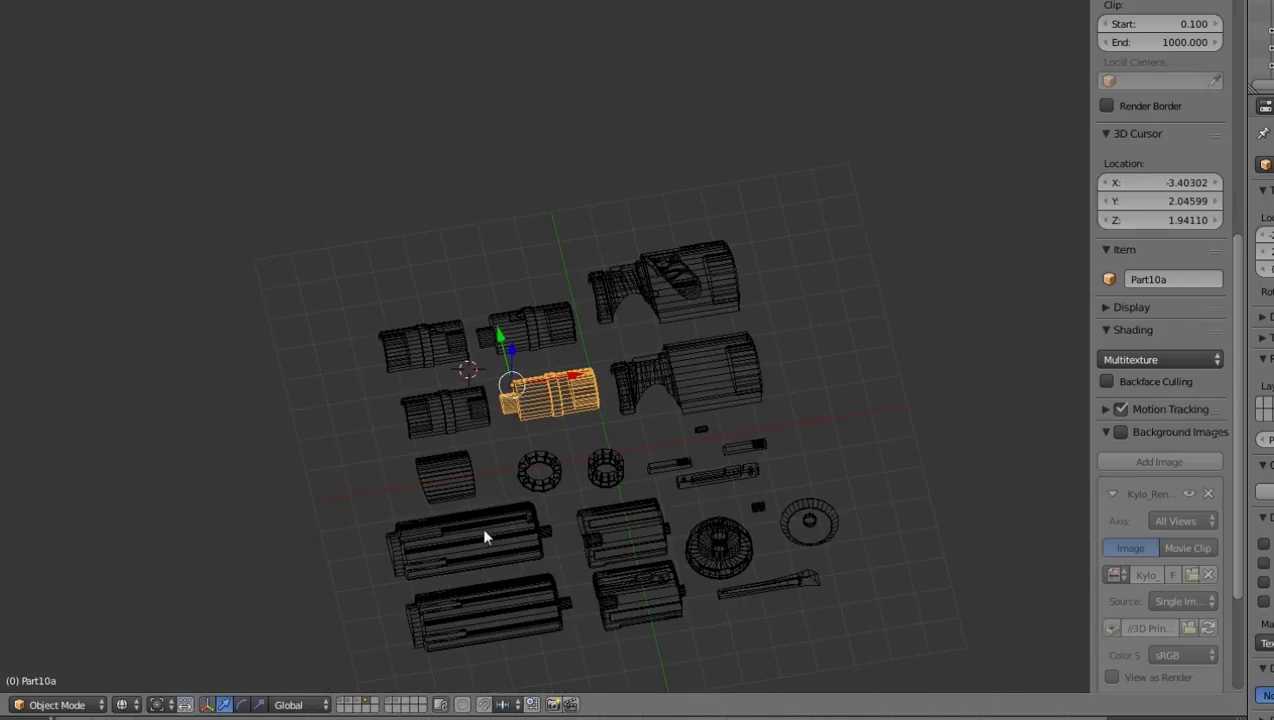
pyautogui.rightClick(483, 531)
pyautogui.keyDown('shift'); pyautogui.rightClick(620, 530); pyautogui.keyUp('shift')
pyautogui.press('KP_1')
pyautogui.click(539, 311)
# - In top view, line up Part7b with Part8b along Y and slide it along X against the peg end
pyautogui.press('KP_7')
pyautogui.click(540, 508)
pyautogui.moveTo(678, 224); pyautogui.dragTo(678, 172)
pyautogui.moveTo(725, 240); pyautogui.dragTo(596, 241)
pyautogui.moveTo(545, 175); pyautogui.dragTo(545, 178)
pyautogui.click(410, 237)
# - Open Part8b in Edit Mode and select its whole connecting peg, including the base ring
pyautogui.hotkey('alt', 'Home')
pyautogui.scroll(8, 442, 341)
pyautogui.scroll(-1, 445, 346)
pyautogui.rightClick(444, 344)
pyautogui.press('Tab')
pyautogui.rightClick(684, 293)
pyautogui.press('b')
pyautogui.moveTo(719, 221); pyautogui.dragTo(670, 416)
pyautogui.moveTo(680, 424); pyautogui.dragTo(545, 345, button='middle')
pyautogui.press('c')
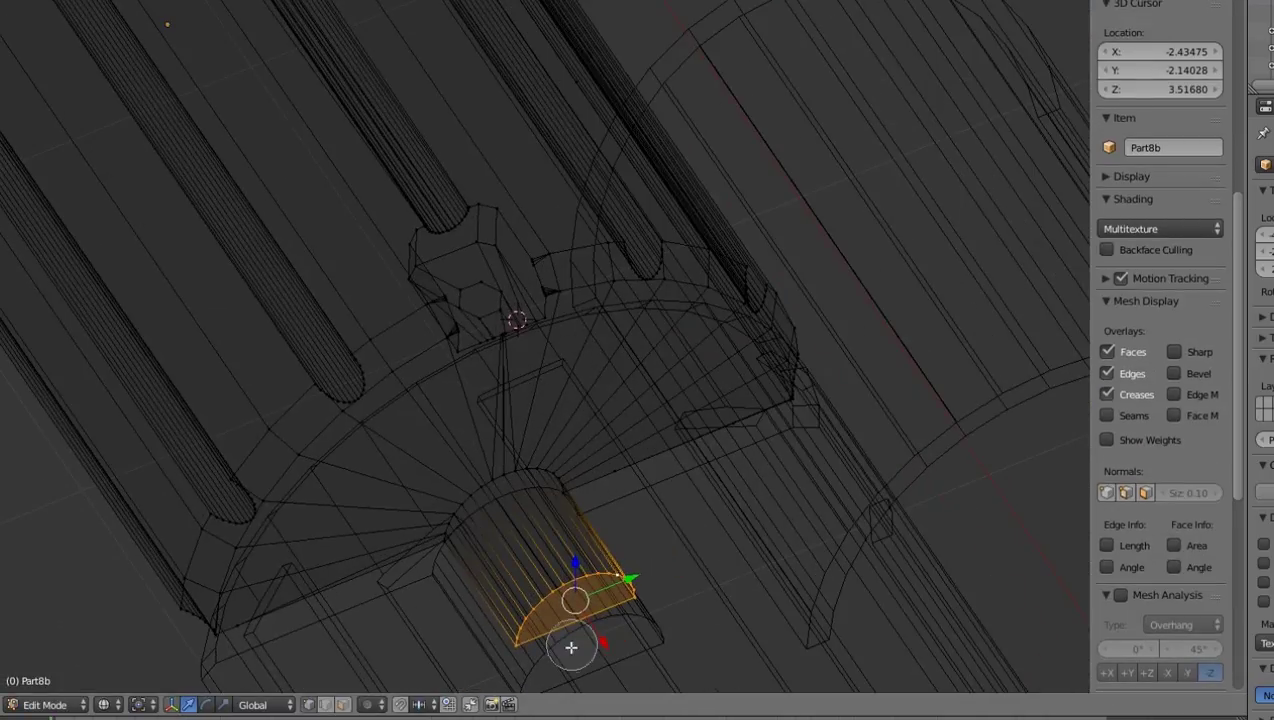
pyautogui.moveTo(450, 530); pyautogui.dragTo(590, 490)
pyautogui.rightClick(654, 546)
# - Scale up Part8b's peg and shift it along X so it nearly fills the socket in Part7b
pyautogui.moveTo(654, 546)
pyautogui.mouseDown(button='middle')
pyautogui.moveTo(620, 464)
pyautogui.moveTo(687, 439)
pyautogui.mouseUp(button='middle')
pyautogui.press('KP_7')
pyautogui.press('KP_7')
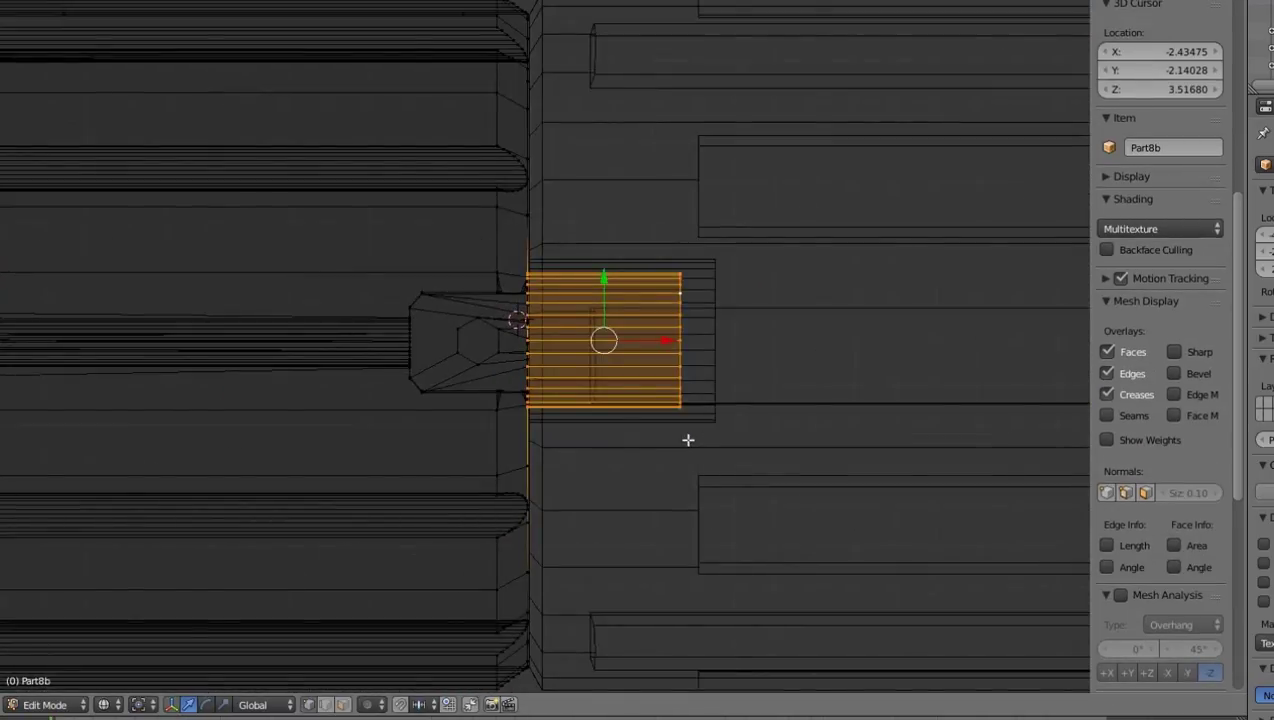
pyautogui.press('g')
pyautogui.press('x')
pyautogui.moveTo(696, 511); pyautogui.dragTo(691, 313, button='middle')
# - Adjust Part7b's position in Object Mode and compare its socket with Part8b's peg in front view
pyautogui.press('Tab')
pyautogui.rightClick(745, 390)
pyautogui.moveTo(853, 491); pyautogui.dragTo(853, 459)
pyautogui.press('KP_1')
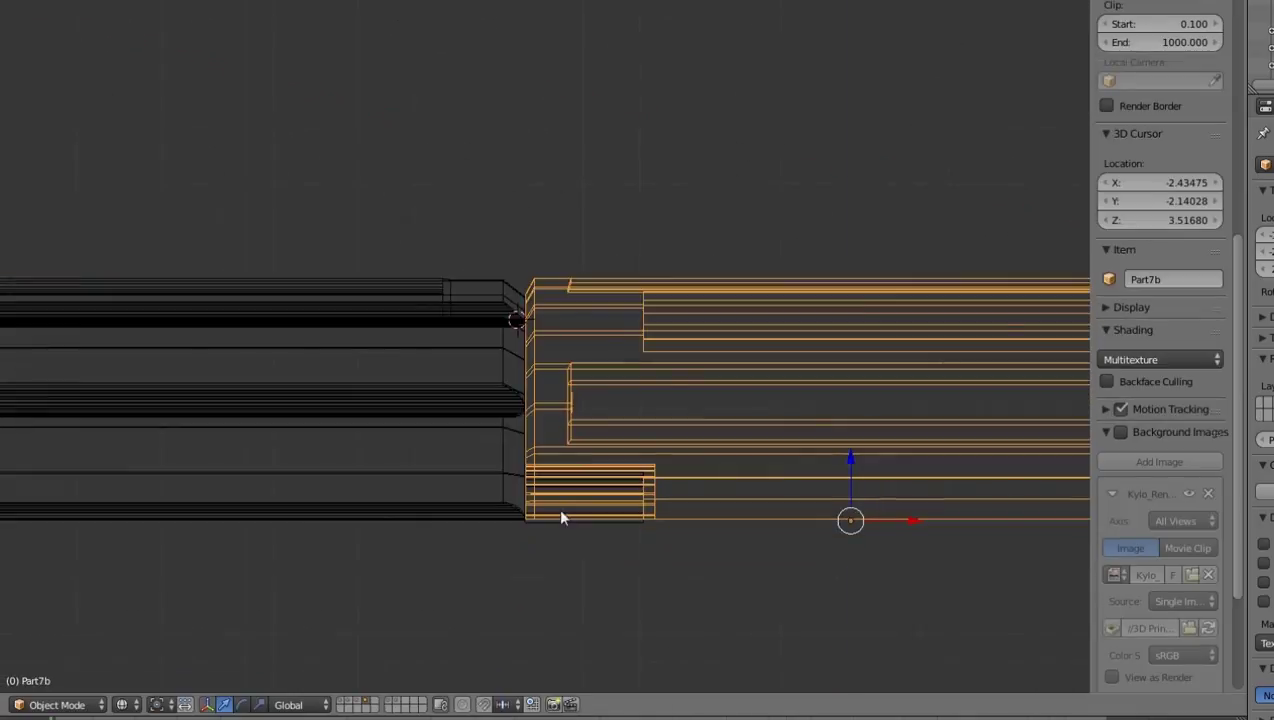
# - In Part8b's mesh, move the bottom edge of the peg along Z level with the part's flat underside
pyautogui.rightClick(561, 511)
pyautogui.click(561, 509)
pyautogui.hotkey('alt', 'Home')
pyautogui.scroll(6, 560, 487)
pyautogui.press('Tab')
pyautogui.rightClick(777, 356)
pyautogui.moveTo(779, 357); pyautogui.dragTo(587, 293, button='middle')
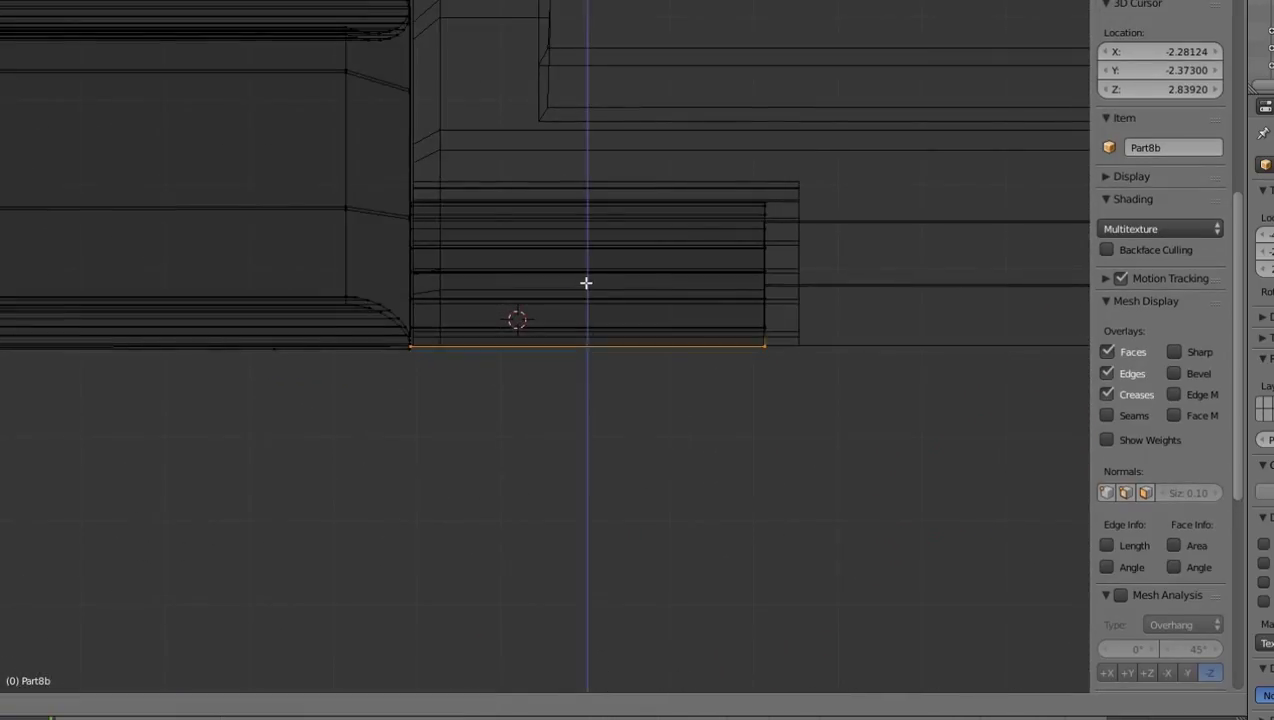
# - Leave Edit Mode, slide Part8b away from Part7b along X, and lower both parts to the others
pyautogui.press('a')
pyautogui.scroll(-9, 583, 289)
pyautogui.press('Tab')
pyautogui.press('Tab')
pyautogui.press('Tab')
pyautogui.moveTo(401, 322); pyautogui.dragTo(410, 385, button='middle')
pyautogui.scroll(-7, 450, 340)
pyautogui.moveTo(490, 317); pyautogui.dragTo(433, 316)
pyautogui.keyDown('shift'); pyautogui.rightClick(563, 313); pyautogui.keyUp('shift')
pyautogui.moveTo(563, 319); pyautogui.dragTo(535, 268, button='middle')
pyautogui.moveTo(470, 360); pyautogui.dragTo(474, 425)
pyautogui.moveTo(476, 427); pyautogui.dragTo(410, 510, button='middle')
# - Select crossguard half Part10b and raise it along Z above the other parts
pyautogui.rightClick(686, 231)
pyautogui.press('KP_1')
pyautogui.moveTo(515, 379); pyautogui.dragTo(516, 272)
pyautogui.click(518, 366)
pyautogui.scroll(13, 518, 366)
pyautogui.click(456, 47)
pyautogui.scroll(6, 603, 379)
# - In Part10b's mesh, move the peg's bottom vertices along Z to level the underside, and switch the viewport to solid shading
pyautogui.press('Tab')
pyautogui.scroll(-7, 603, 379)
pyautogui.moveTo(603, 379); pyautogui.dragTo(449, 320, button='middle')
pyautogui.press('KP_3')
pyautogui.scroll(-6, 508, 292)
pyautogui.scroll(-6, 508, 292)
pyautogui.click(836, 329)
pyautogui.hotkey('alt', 'Home')
pyautogui.scroll(18, 822, 262)
pyautogui.scroll(-5, 486, 84)
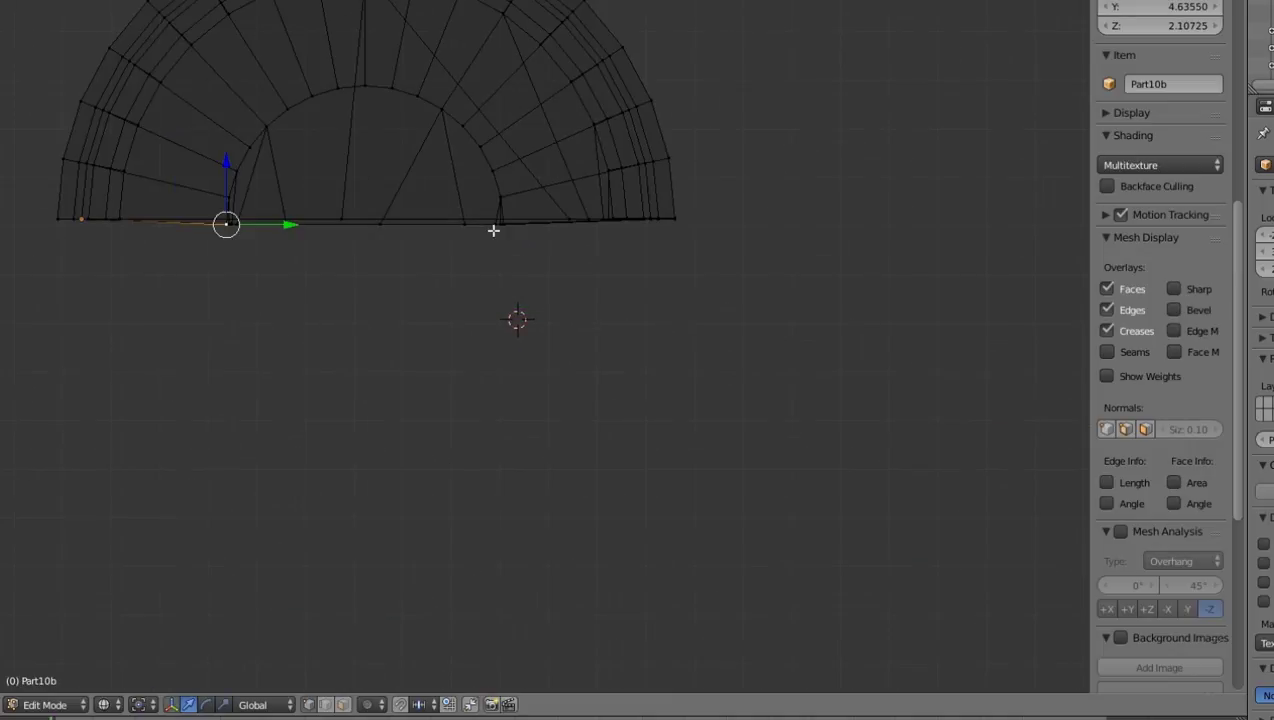
pyautogui.press('b')
pyautogui.moveTo(515, 233); pyautogui.dragTo(214, 221)
pyautogui.press('g')
pyautogui.press('z')
pyautogui.moveTo(449, 157)
pyautogui.mouseDown(button='middle')
pyautogui.moveTo(694, 154)
pyautogui.moveTo(785, 131)
pyautogui.moveTo(757, 250)
pyautogui.mouseUp(button='middle')
pyautogui.click(103, 704)
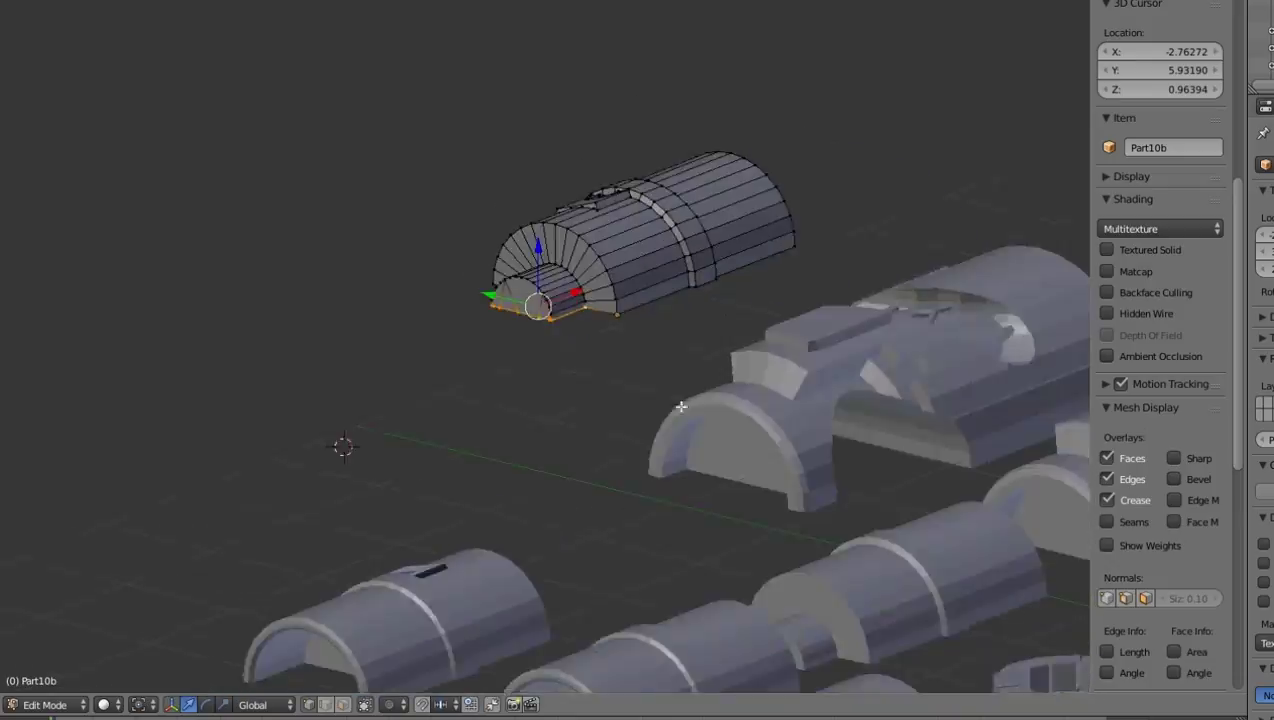
# - In Part10a's mesh, move the bottom edge of the peg along Z level with the part's flat underside, and leave Edit Mode
pyautogui.scroll(4, 785, 358)
pyautogui.press('KP_1')
pyautogui.click(524, 148)
pyautogui.hotkey('alt', 'Home')
pyautogui.scroll(8, 524, 148)
pyautogui.click(127, 705)
pyautogui.click(150, 664)
pyautogui.press('Tab')
pyautogui.rightClick(623, 337)
pyautogui.keyDown('alt'); pyautogui.rightClick(623, 340); pyautogui.keyUp('alt')
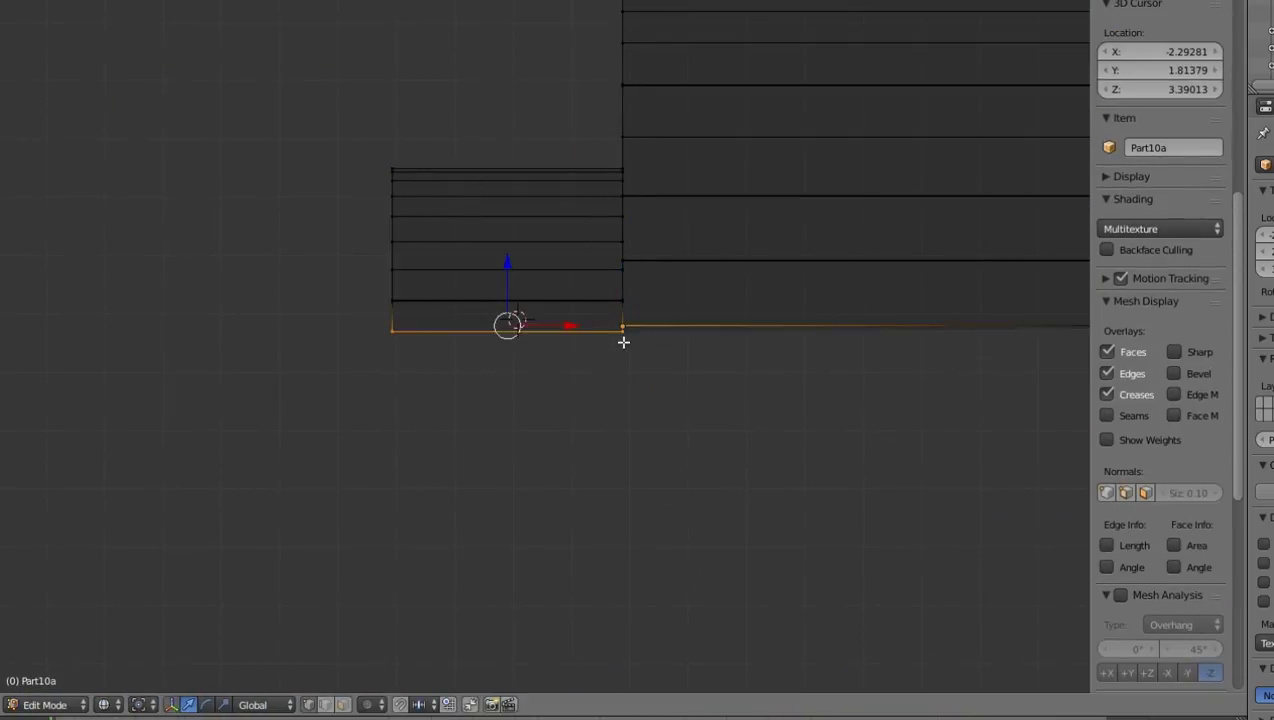
pyautogui.keyDown('alt'); pyautogui.rightClick(623, 341); pyautogui.keyUp('alt')
pyautogui.moveTo(457, 319); pyautogui.dragTo(386, 318)
pyautogui.scroll(-5, 493, 385)
pyautogui.press('Tab')
# - Select Part10a together with its mating part and move both along Z level with the other parts
pyautogui.moveTo(498, 449); pyautogui.dragTo(511, 260, button='middle')
pyautogui.moveTo(632, 483); pyautogui.dragTo(590, 400, button='middle')
pyautogui.rightClick(560, 528)
pyautogui.keyDown('shift'); pyautogui.rightClick(450, 528); pyautogui.keyUp('shift')
pyautogui.moveTo(440, 420); pyautogui.dragTo(447, 400)
pyautogui.moveTo(600, 392); pyautogui.dragTo(453, 386, button='middle')
pyautogui.press('KP_3')
pyautogui.moveTo(363, 381); pyautogui.dragTo(362, 378)
# - Raise Part7a and Part8a along Z above the other parts and slide Part7a along X against Part8a
pyautogui.press('KP_7')
pyautogui.rightClick(470, 562)
pyautogui.keyDown('shift'); pyautogui.rightClick(606, 571); pyautogui.keyUp('shift')
pyautogui.press('KP_1')
pyautogui.moveTo(522, 380); pyautogui.dragTo(514, 252)
pyautogui.click(537, 279)
pyautogui.scroll(8, 537, 282)
pyautogui.rightClick(745, 385)
pyautogui.moveTo(845, 426); pyautogui.dragTo(665, 418)
pyautogui.moveTo(606, 368); pyautogui.dragTo(605, 350)
# - Fine-align Part7a and Part8a along X and Y so that the peg sits centred in the socket
pyautogui.press('KP_7')
pyautogui.scroll(-8, 604, 313)
pyautogui.click(494, 571)
pyautogui.scroll(7, 494, 571)
pyautogui.moveTo(682, 250); pyautogui.dragTo(682, 245)
pyautogui.scroll(5, 684, 245)
pyautogui.moveTo(925, 204); pyautogui.dragTo(928, 201)
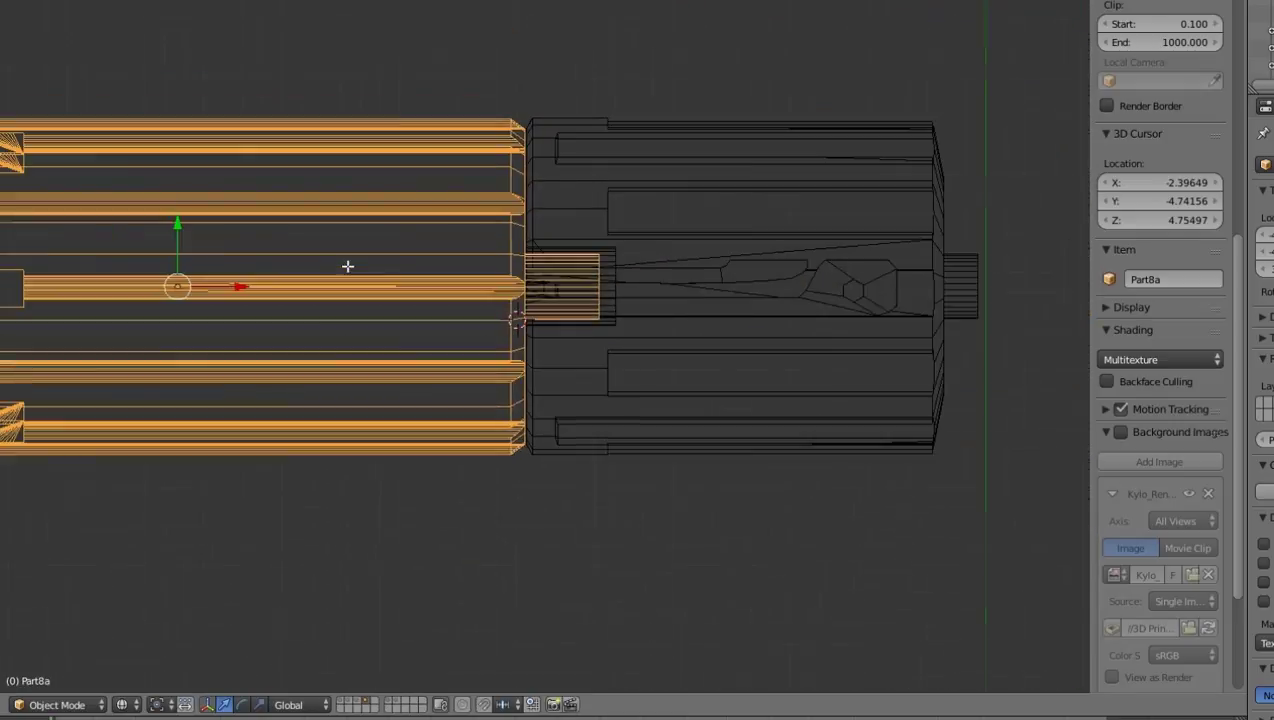
# - In Part8a's mesh, enlarge and lengthen the connecting peg to nearly fill Part7a's socket, keeping it level with the flat underside along Z
pyautogui.press('Tab')
pyautogui.moveTo(637, 350); pyautogui.dragTo(648, 594, button='middle')
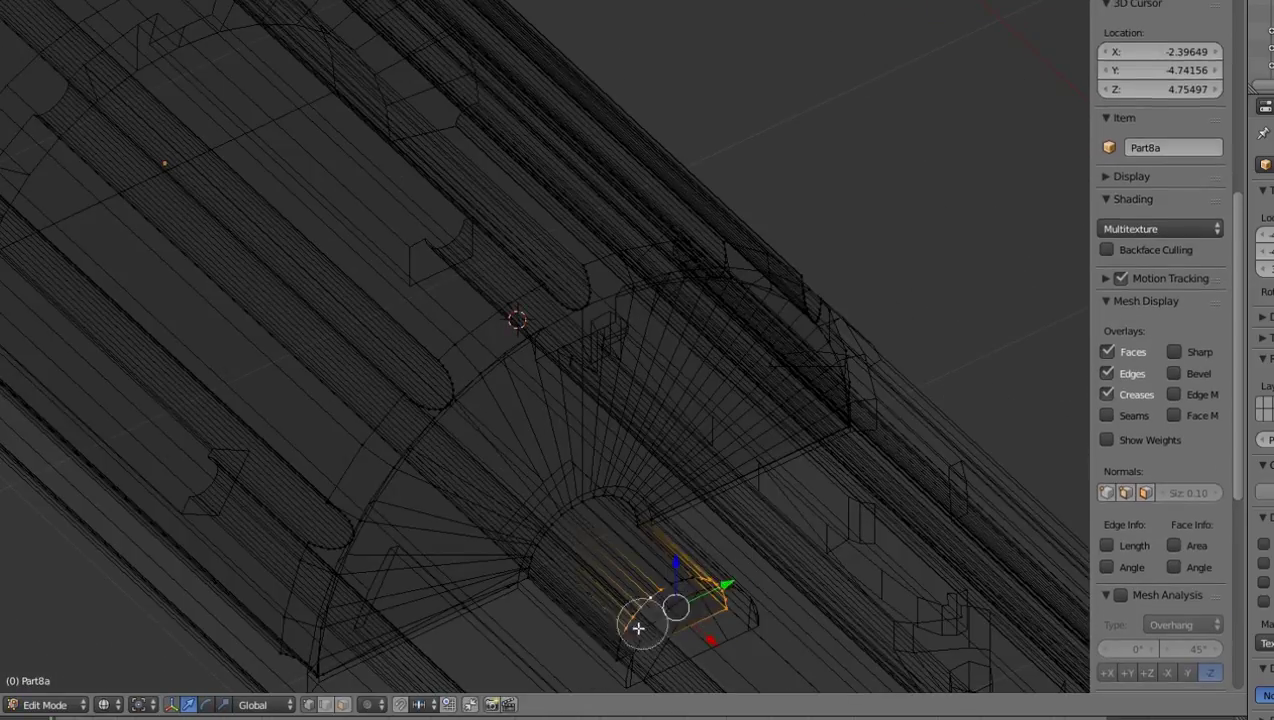
pyautogui.press('KP_1')
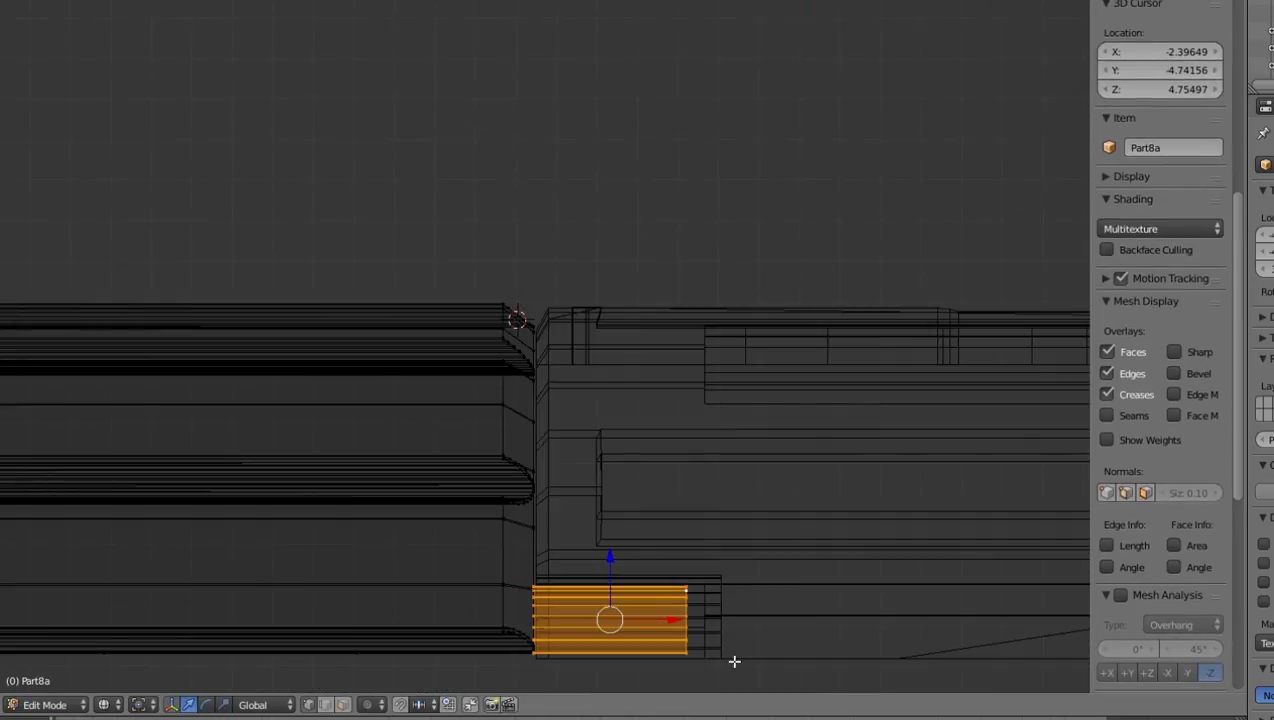
pyautogui.press('g')
pyautogui.press('z')
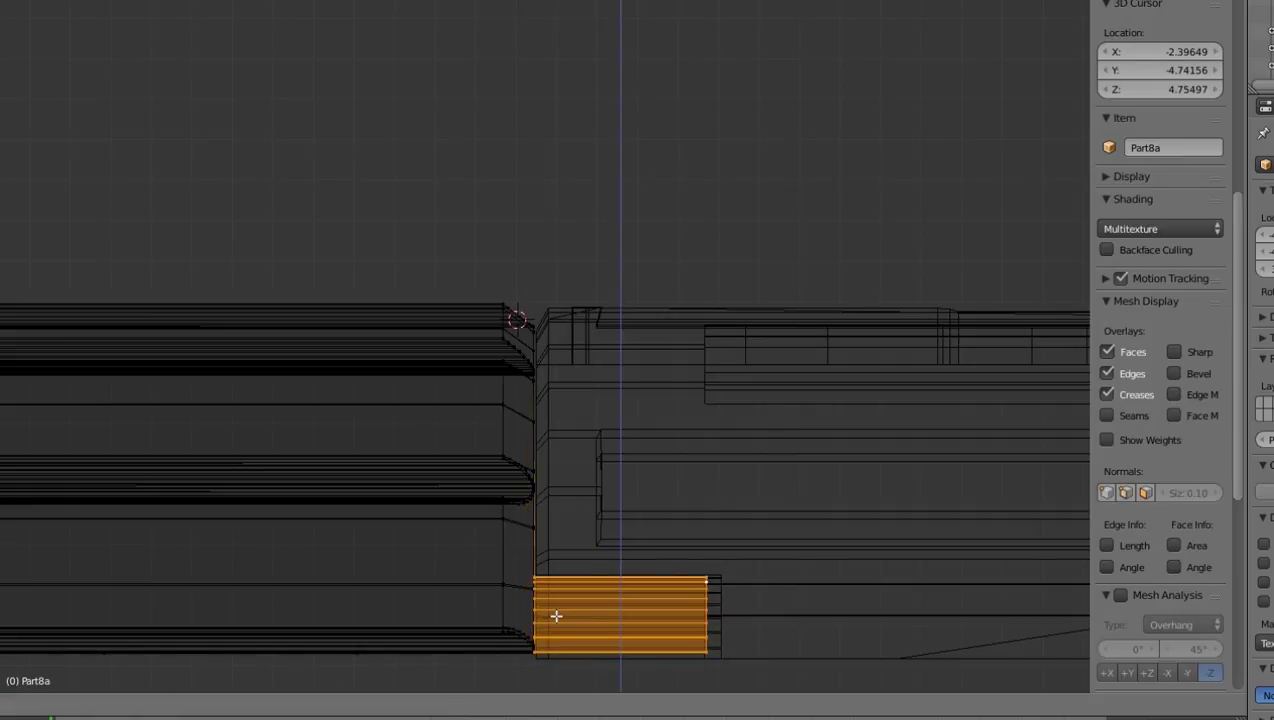
pyautogui.hotkey('alt', 'Home')
pyautogui.scroll(9, 560, 449)
pyautogui.moveTo(849, 252); pyautogui.dragTo(630, 303)
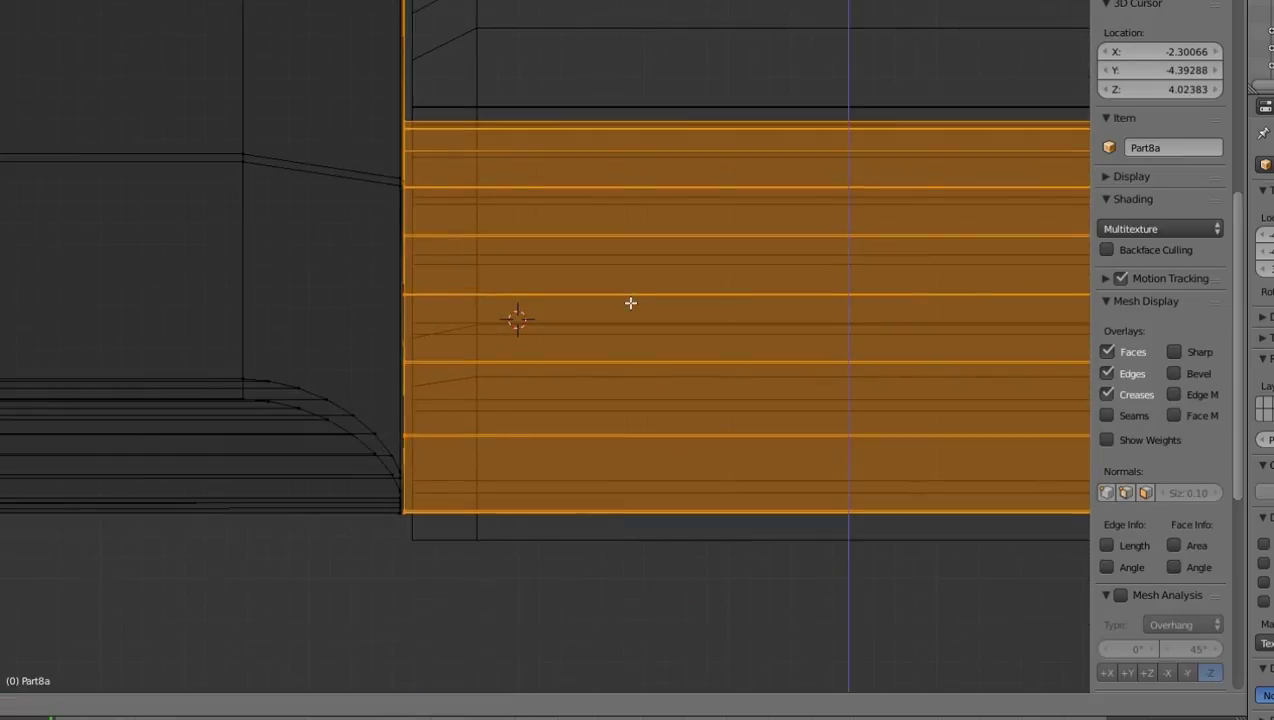
# - Leave Edit Mode, separate Part7a and Part8a along X, and lower both to the other parts in solid shading
pyautogui.scroll(-8, 632, 307)
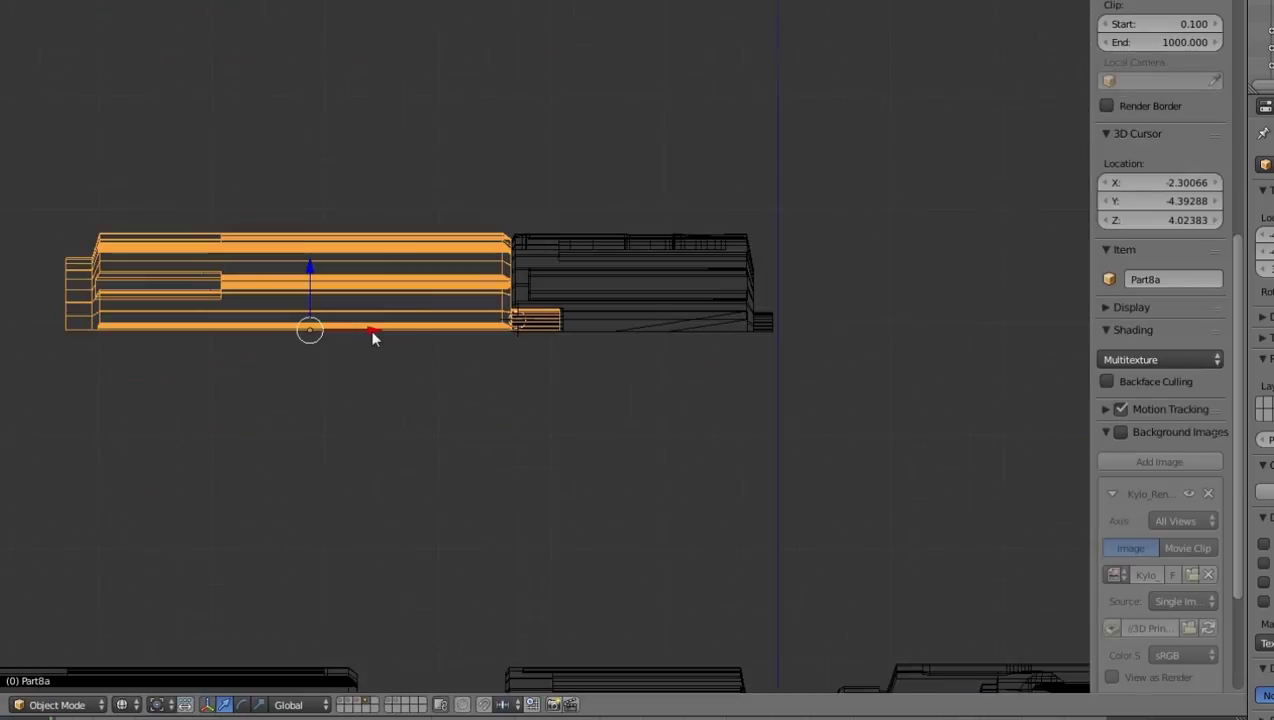
pyautogui.scroll(-4, 372, 337)
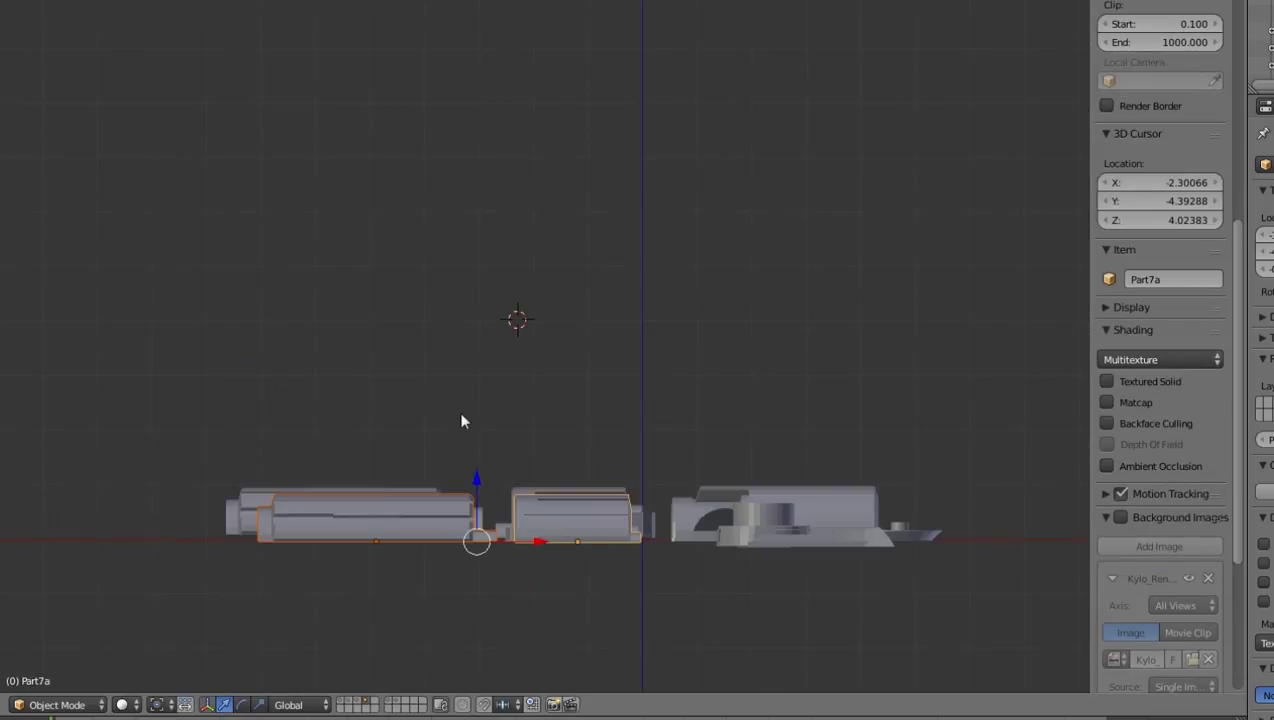
pyautogui.press('KP_7')
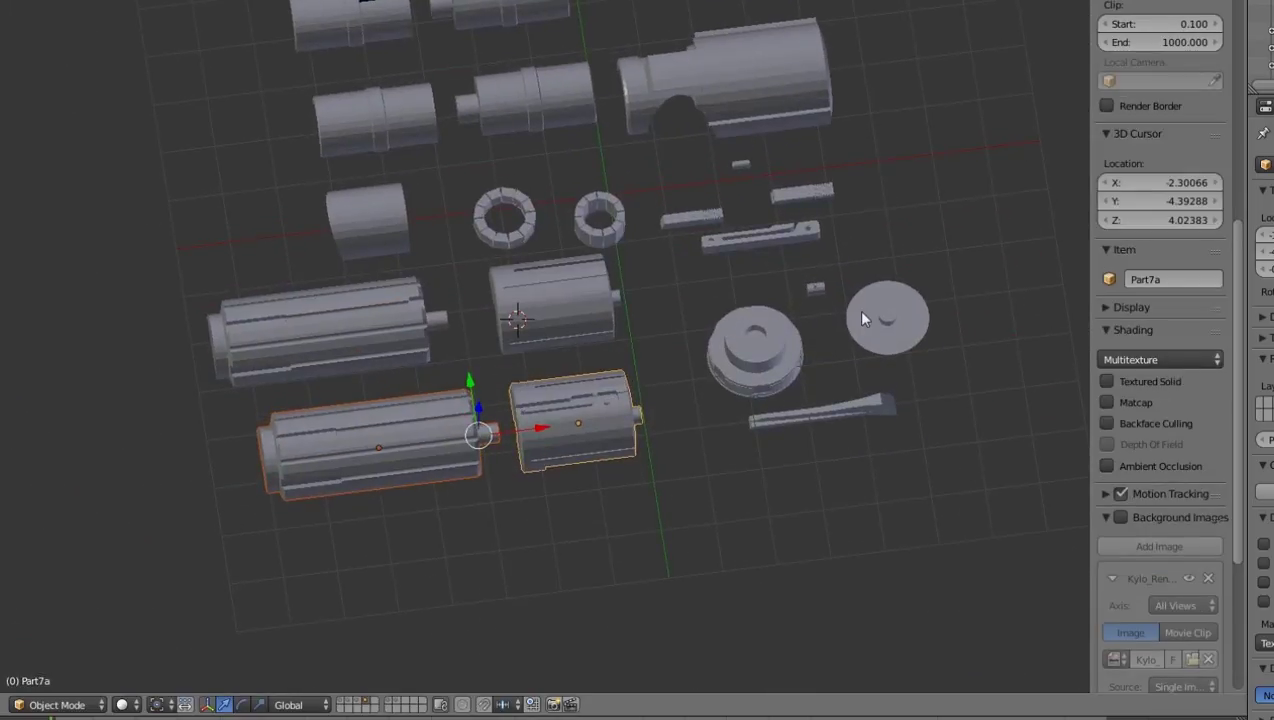
# - Raise the round parts Part1 and Part2 along Z above the other parts and slide Part1 along X over Part2
pyautogui.click(767, 360)
pyautogui.rightClick(900, 527)
pyautogui.press('g')
pyautogui.press('z')
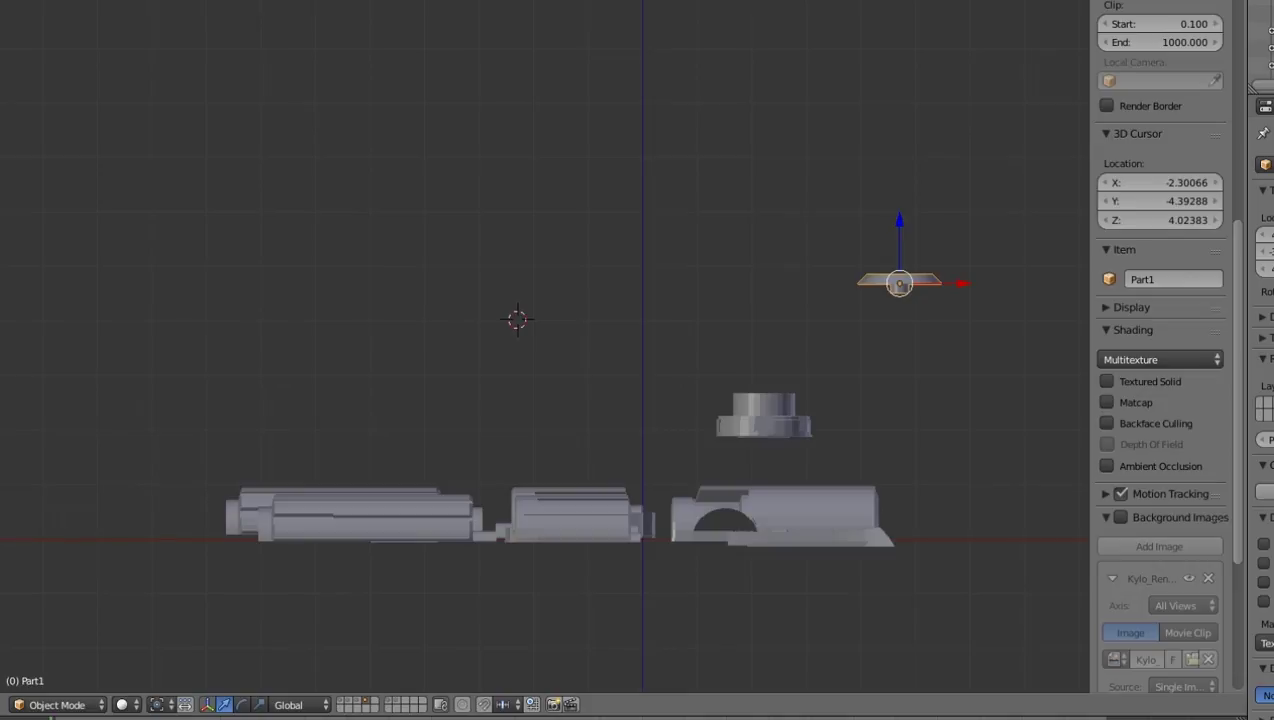
pyautogui.click(912, 353)
pyautogui.rightClick(763, 415)
pyautogui.press('g')
pyautogui.press('z')
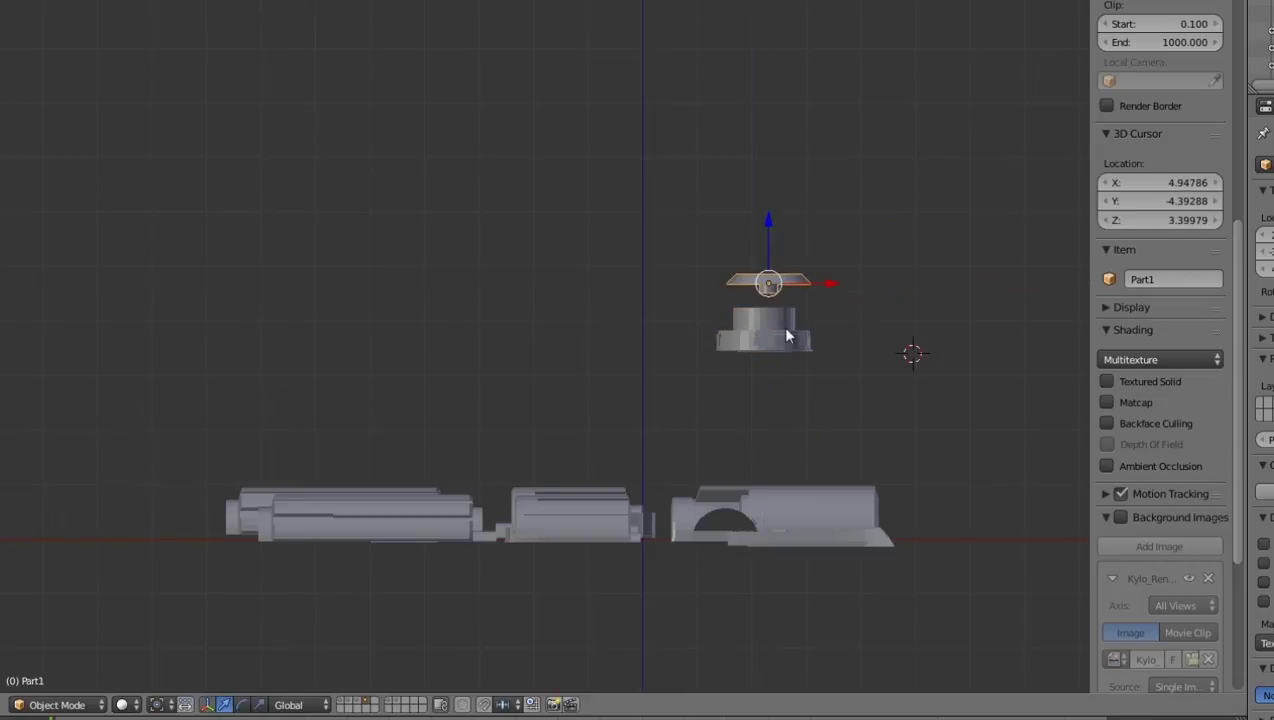
pyautogui.click(762, 314)
pyautogui.click(762, 314)
# - Switch to wireframe, seat Part1 onto Part2, and centre it over Part2 along X and Y
pyautogui.scroll(9, 754, 326)
pyautogui.click(134, 706)
pyautogui.click(148, 647)
pyautogui.moveTo(519, 112); pyautogui.dragTo(595, 244)
pyautogui.scroll(6, 580, 244)
pyautogui.press('KP_7')
pyautogui.scroll(-7, 606, 97)
pyautogui.moveTo(523, 60); pyautogui.dragTo(526, 129)
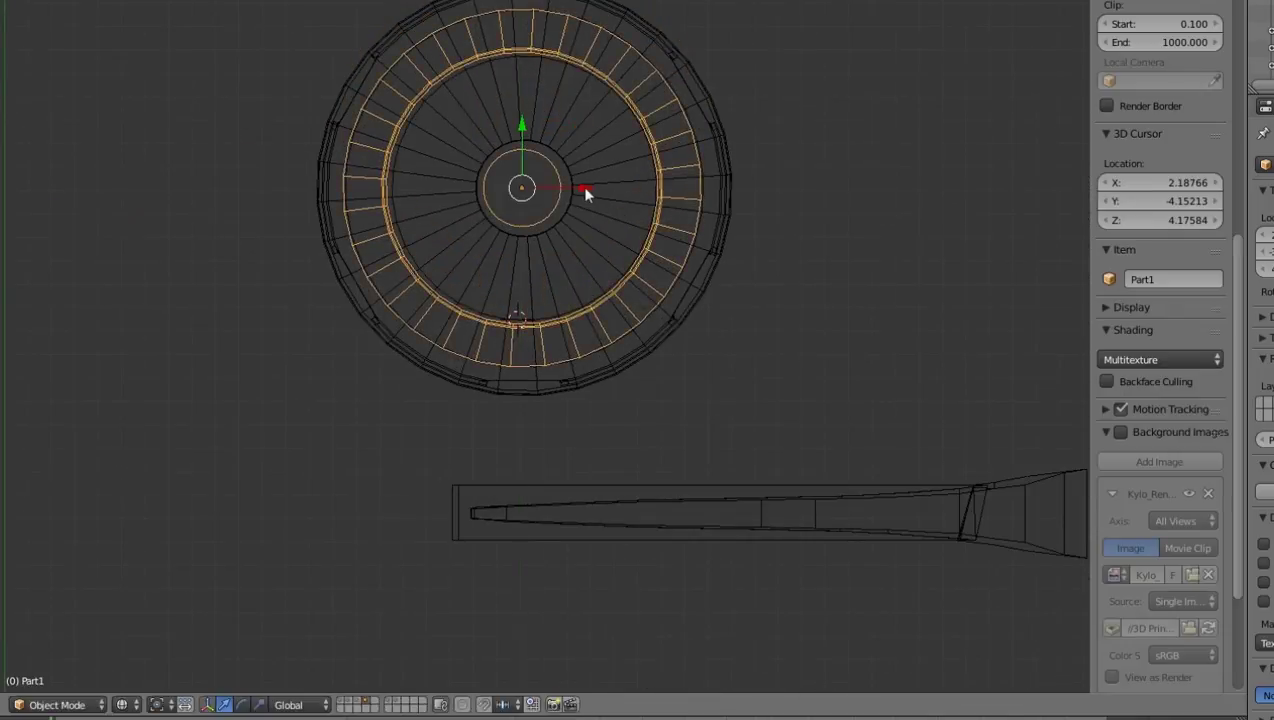
pyautogui.moveTo(585, 189); pyautogui.dragTo(587, 189)
# - In Part1's mesh, select the central peg and scale it along X to nearly fill the width of Part2's socket
pyautogui.scroll(5, 545, 60)
pyautogui.click(536, 30)
pyautogui.hotkey('alt', 'Home')
pyautogui.press('Tab')
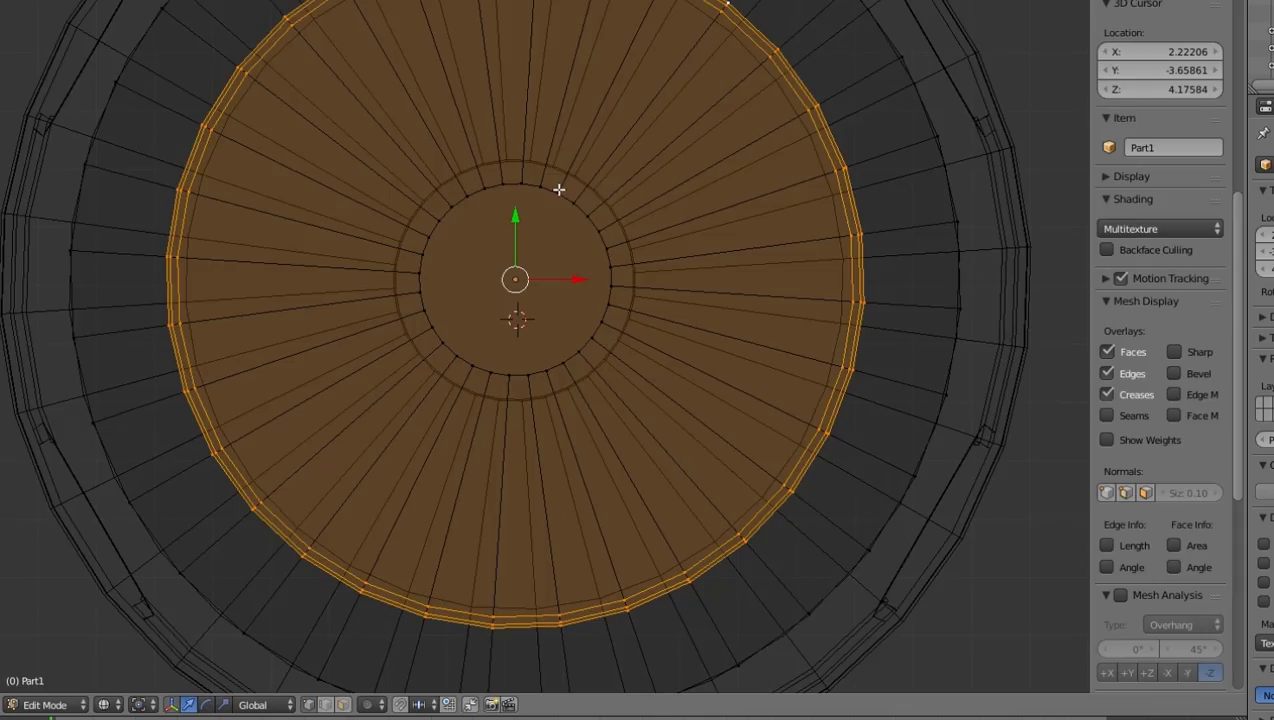
pyautogui.rightClick(559, 190)
pyautogui.press('b')
pyautogui.press('c')
pyautogui.moveTo(518, 185)
pyautogui.mouseDown()
pyautogui.moveTo(477, 374)
pyautogui.moveTo(571, 299)
pyautogui.moveTo(592, 350)
pyautogui.mouseUp()
pyautogui.rightClick(881, 442)
pyautogui.moveTo(900, 470)
pyautogui.mouseDown(button='middle')
pyautogui.moveTo(958, 563)
pyautogui.moveTo(882, 429)
pyautogui.mouseUp(button='middle')
pyautogui.press('KP_1')
pyautogui.press('s')
pyautogui.click(696, 366)
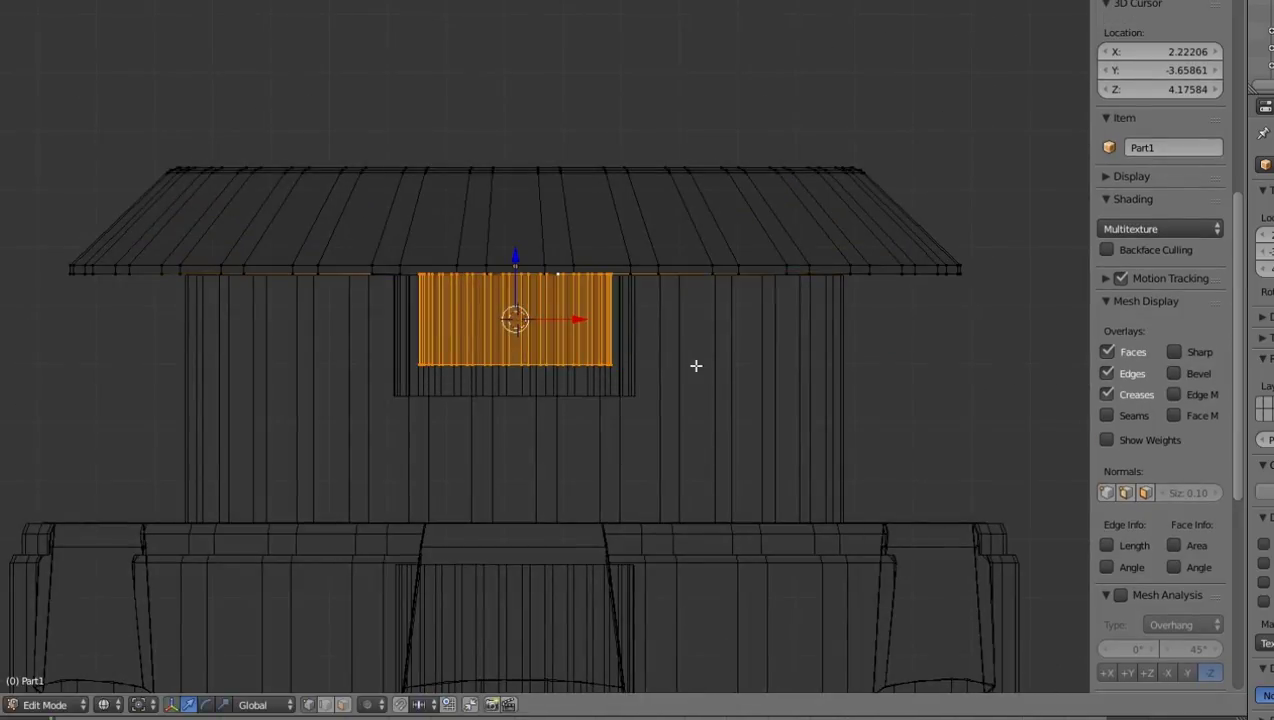
pyautogui.click(716, 365)
pyautogui.press('KP_7')
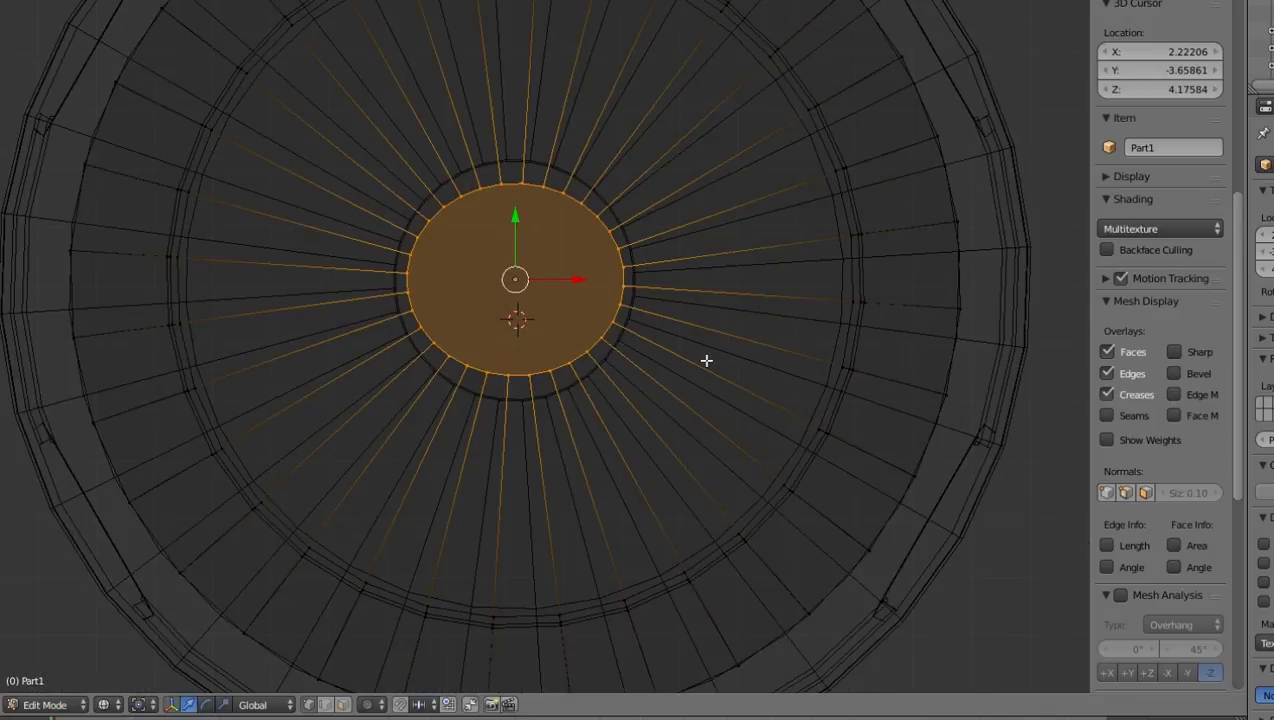
pyautogui.press('KP_1')
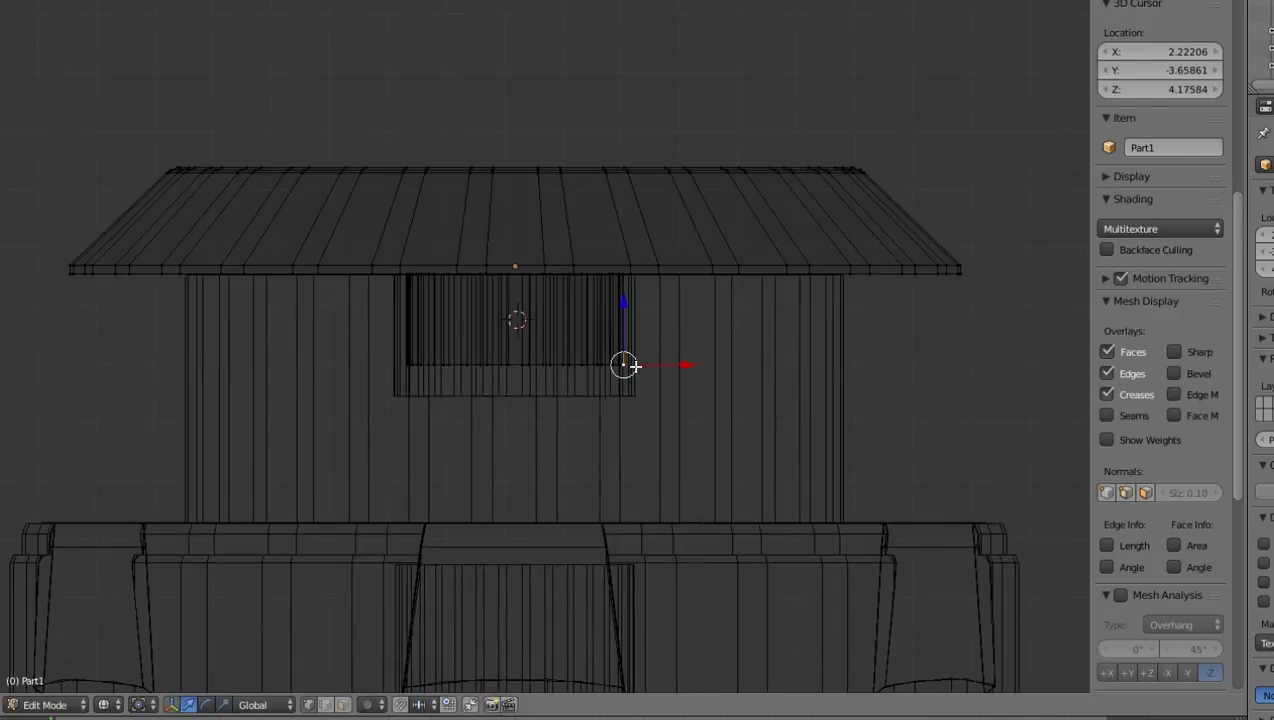
# - Leave Edit Mode, lift Part1 off Part2 and rotate it 180 degrees, and move it along X and Z beside Part2
pyautogui.scroll(-5, 659, 352)
pyautogui.press('Tab')
pyautogui.moveTo(528, 232); pyautogui.dragTo(528, 40)
pyautogui.scroll(-11, 528, 250)
pyautogui.press('KP_1')
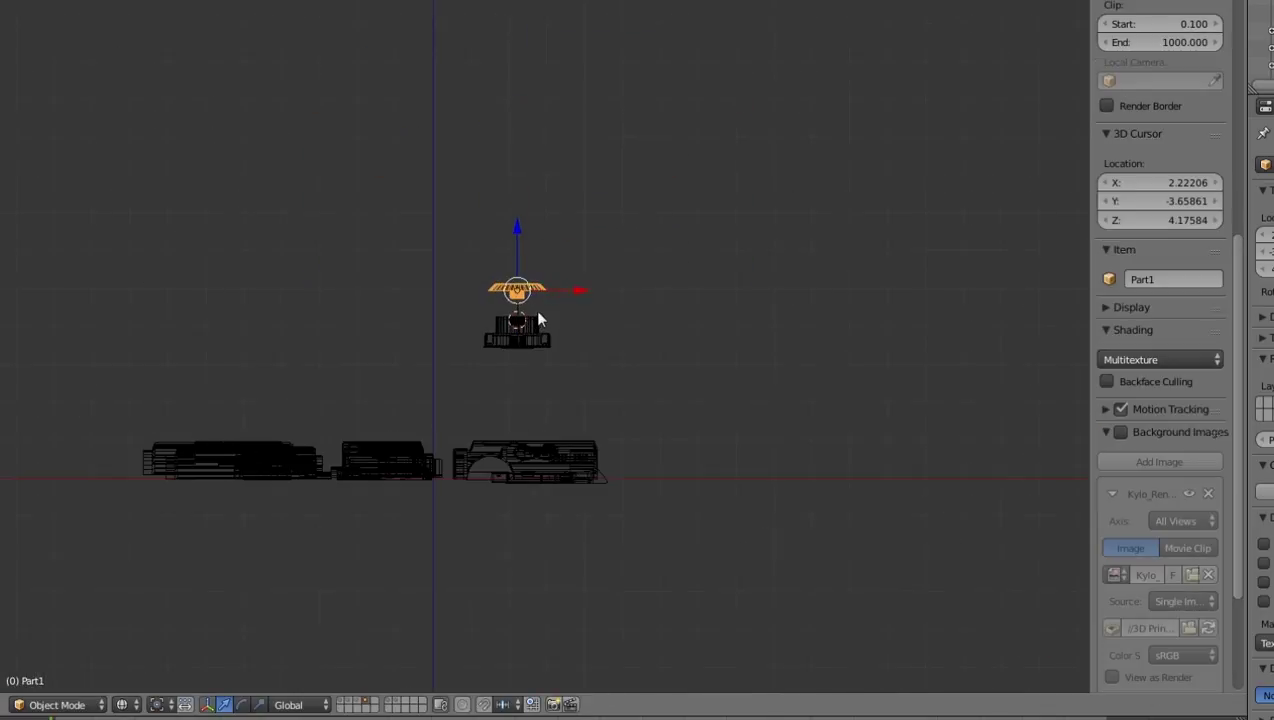
pyautogui.write('r180')
pyautogui.press('Return')
pyautogui.moveTo(577, 290); pyautogui.dragTo(661, 290)
pyautogui.moveTo(602, 223); pyautogui.dragTo(602, 269)
# - Add Part2 to the selection, lower both round parts to the other parts, and switch the viewport to solid shading
pyautogui.keyDown('shift'); pyautogui.rightClick(520, 335); pyautogui.keyUp('shift')
pyautogui.moveTo(655, 320); pyautogui.dragTo(440, 485, button='middle')
pyautogui.click(124, 705)
pyautogui.click(148, 626)
pyautogui.scroll(3, 804, 520)
pyautogui.moveTo(805, 521); pyautogui.dragTo(1003, 454, button='middle')
pyautogui.scroll(-3, 1003, 454)
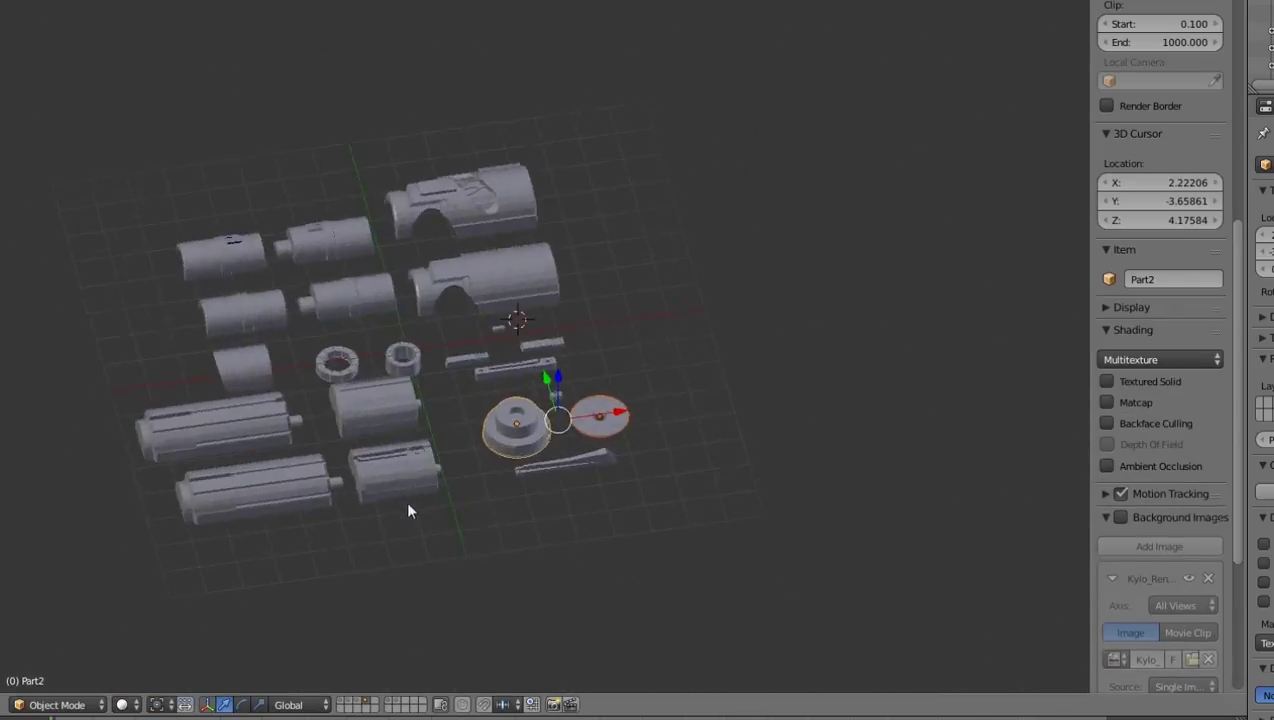
# - Move the long grooved halves Part8a and Part8b along X and Y to the far side of the large cutout halves
pyautogui.moveTo(408, 505); pyautogui.dragTo(380, 444, button='middle')
pyautogui.moveTo(570, 430); pyautogui.dragTo(509, 465, button='middle')
pyautogui.rightClick(328, 405)
pyautogui.moveTo(318, 415); pyautogui.dragTo(796, 535)
pyautogui.moveTo(766, 490); pyautogui.dragTo(872, 372)
pyautogui.rightClick(885, 425)
pyautogui.moveTo(901, 439); pyautogui.dragTo(843, 425)
# - Raise Part8a and its matching cutout half along Z, and move Part8a along X and Y up against that half
pyautogui.keyDown('shift'); pyautogui.rightClick(695, 315); pyautogui.keyUp('shift')
pyautogui.moveTo(697, 316); pyautogui.dragTo(697, 208)
pyautogui.press('KP_1')
pyautogui.click(613, 315)
pyautogui.scroll(8, 553, 331)
pyautogui.rightClick(800, 385)
pyautogui.moveTo(1034, 419); pyautogui.dragTo(811, 408)
pyautogui.scroll(-10, 811, 408)
pyautogui.moveTo(800, 170); pyautogui.dragTo(655, 278, button='middle')
pyautogui.moveTo(680, 290); pyautogui.dragTo(697, 285)
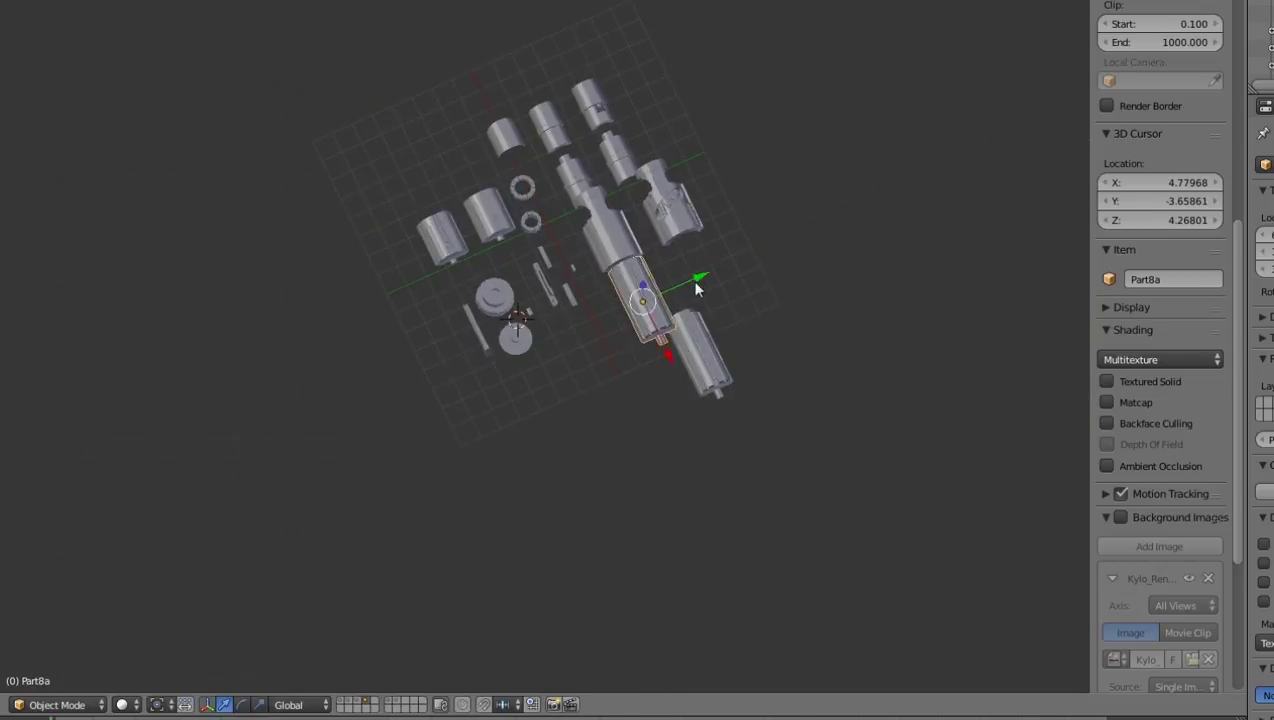
# - Switch to wireframe and fine-align Part8a with the cutout half along X and Y from above
pyautogui.press('KP_7')
pyautogui.click(508, 197)
pyautogui.scroll(10, 553, 257)
pyautogui.moveTo(827, 264); pyautogui.dragTo(822, 272)
pyautogui.click(123, 705)
pyautogui.click(184, 641)
pyautogui.moveTo(893, 338); pyautogui.dragTo(898, 338)
# - In Part8a's mesh, move the end of the wide peg along X to nearly the socket's full depth, and leave Edit Mode
pyautogui.press('Tab')
pyautogui.rightClick(473, 233)
pyautogui.scroll(2, 461, 255)
pyautogui.press('g')
pyautogui.press('x')
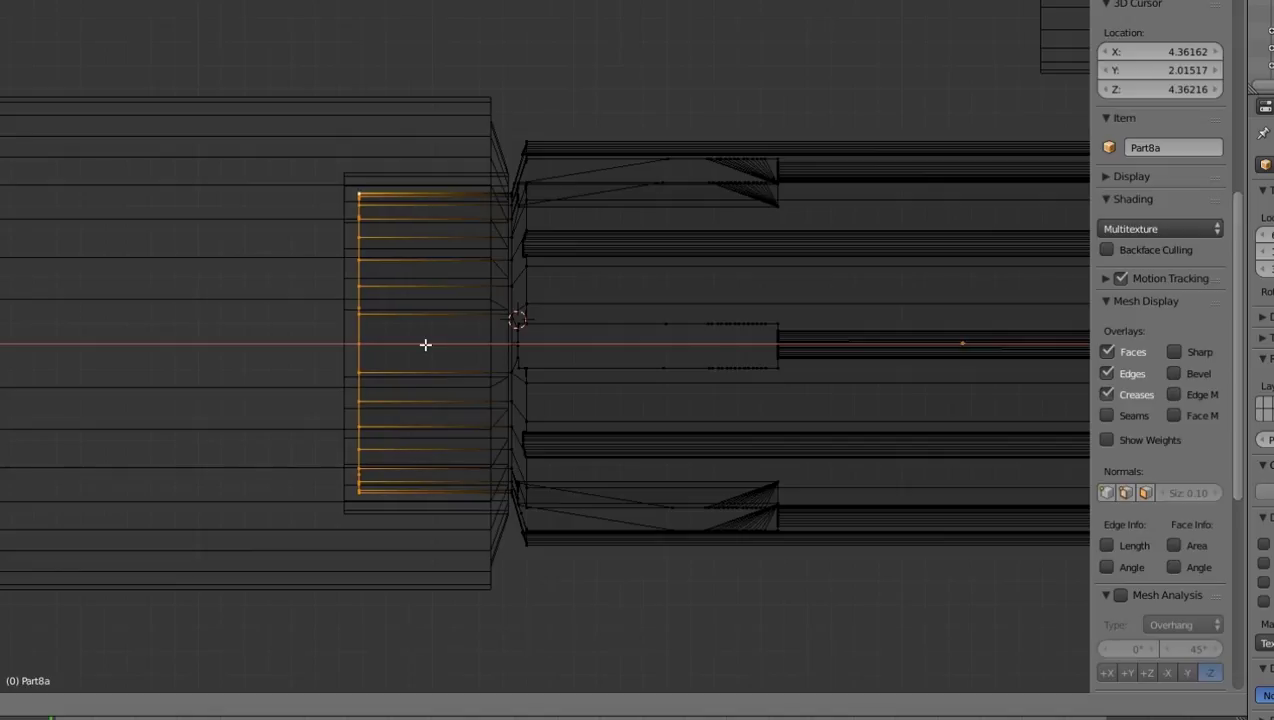
pyautogui.click(425, 345)
pyautogui.scroll(-4, 540, 350)
pyautogui.moveTo(650, 368); pyautogui.dragTo(654, 228, button='middle')
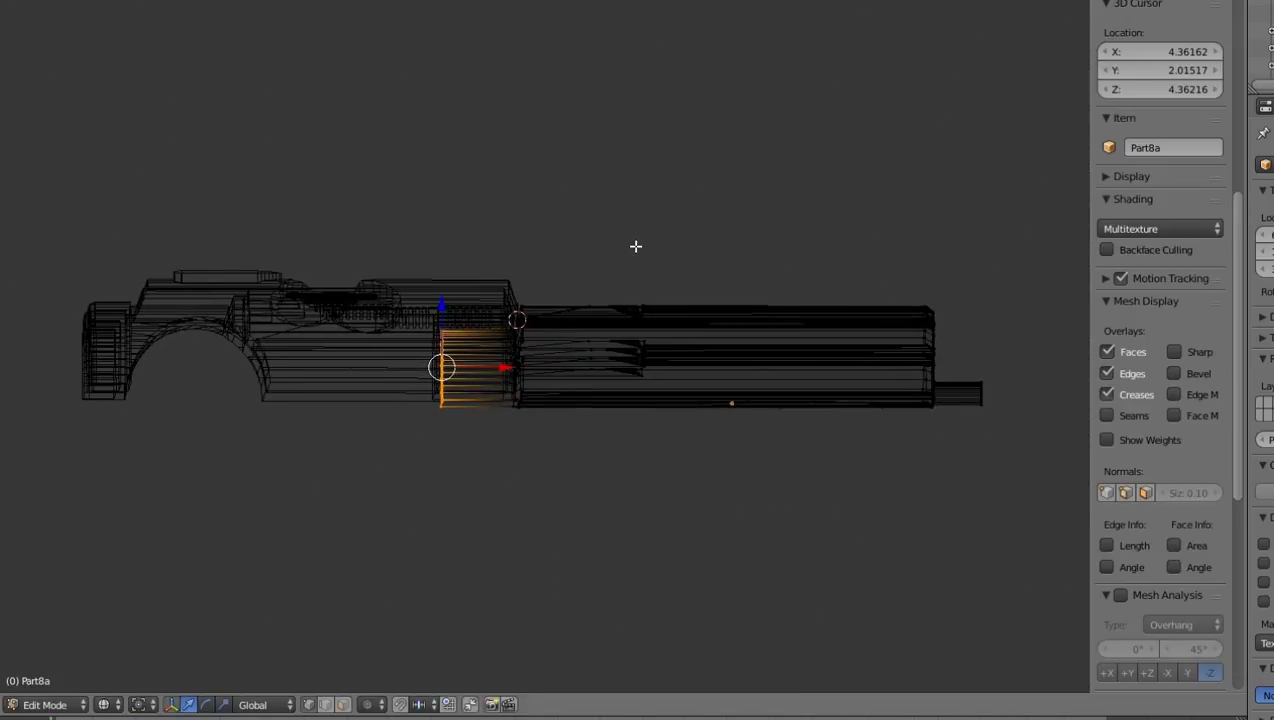
pyautogui.scroll(-1, 635, 247)
pyautogui.moveTo(635, 247); pyautogui.dragTo(759, 401, button='middle')
pyautogui.press('Tab')
# - Lower Part8a and its matching cutout half along Z to the other parts, and slide Part8a away along X
pyautogui.scroll(-7, 759, 401)
pyautogui.moveTo(577, 393); pyautogui.dragTo(522, 300, button='middle')
pyautogui.keyDown('shift'); pyautogui.rightClick(498, 326); pyautogui.keyUp('shift')
pyautogui.press('g')
pyautogui.press('z')
pyautogui.rightClick(625, 428)
pyautogui.press('KP_1')
pyautogui.press('g')
pyautogui.press('x')
# - Raise Part8b and its matching cutout half along Z, and slide Part8b along X up against that half
pyautogui.press('g')
pyautogui.press('z')
pyautogui.press('g')
pyautogui.press('x')
pyautogui.click(796, 403)
pyautogui.scroll(7, 1023, 541)
pyautogui.scroll(-3, 1023, 541)
pyautogui.press('g')
pyautogui.press('x')
pyautogui.click(1013, 489)
pyautogui.scroll(2, 1013, 489)
# - In Part8b's mesh, extend the end loop of the wide peg along X into the cutout half's socket, and leave Edit Mode
pyautogui.press('Tab')
pyautogui.keyDown('alt'); pyautogui.rightClick(427, 469); pyautogui.keyUp('alt')
pyautogui.scroll(-6, 344, 463)
pyautogui.press('Tab')
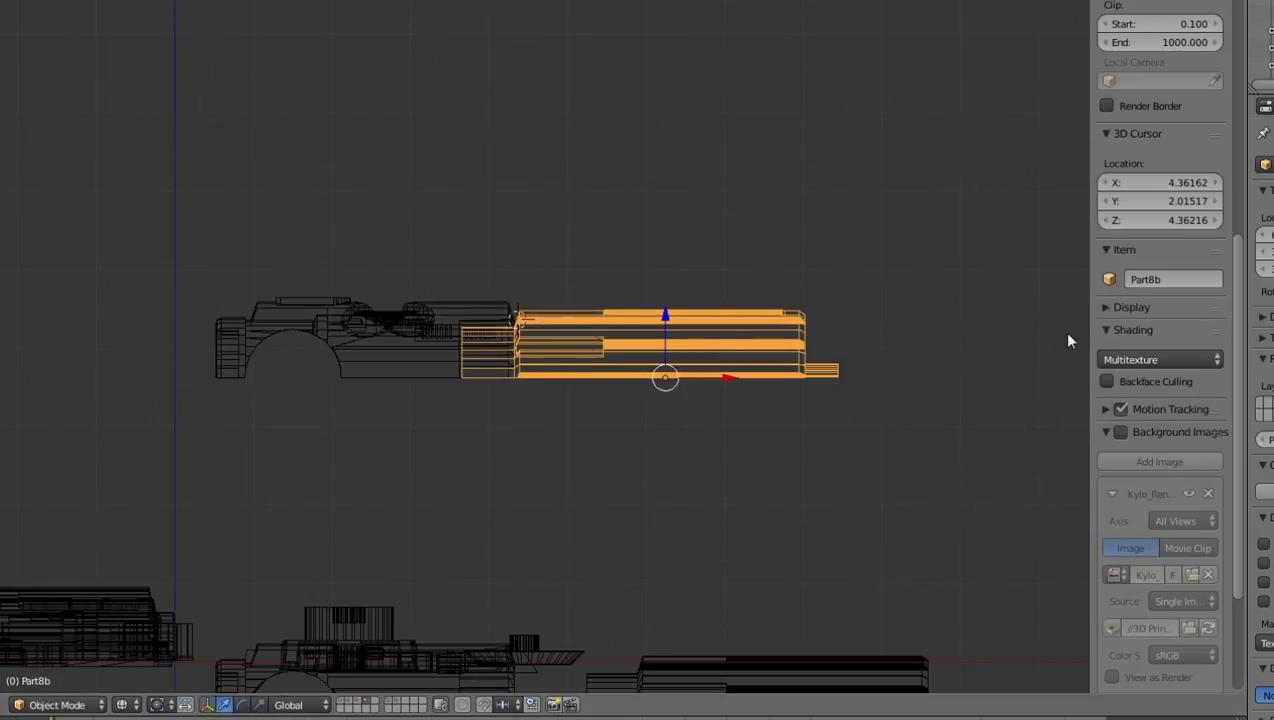
# - Slide Part8b along X away from its matching cutout half so the wide peg clears the socket
pyautogui.moveTo(1068, 341); pyautogui.dragTo(628, 478, button='middle')
pyautogui.scroll(4, 628, 478)
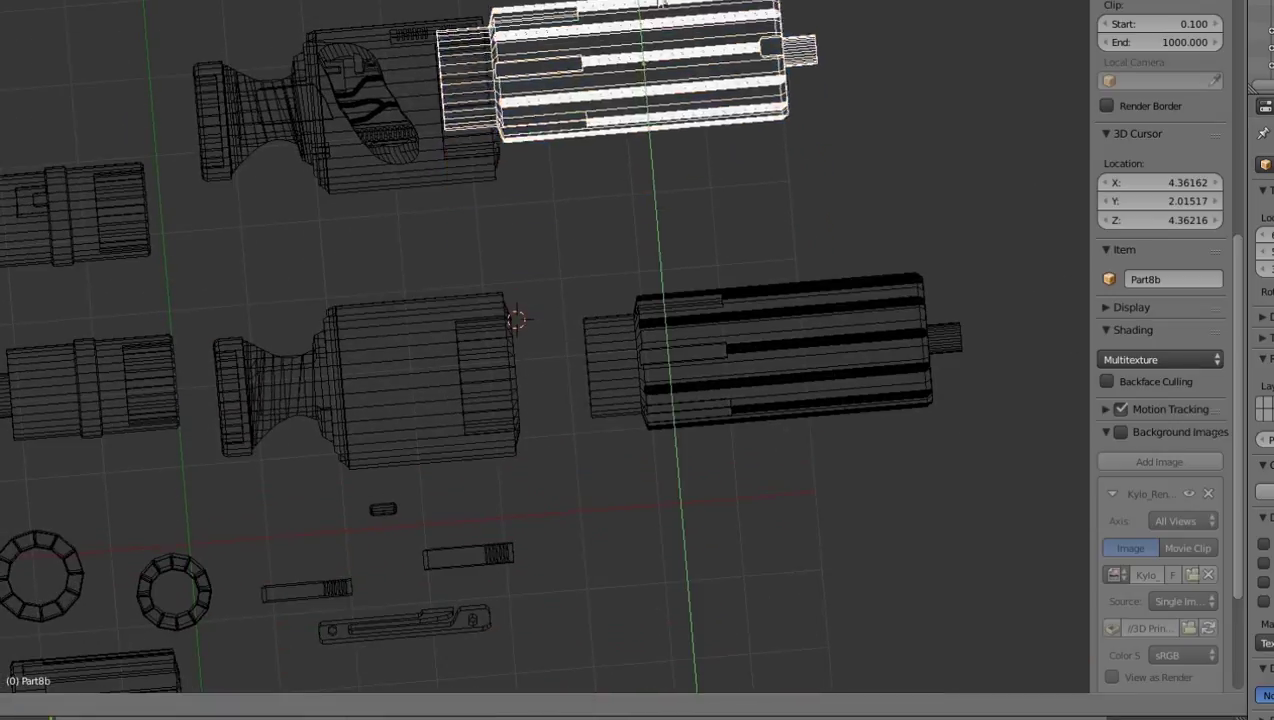
pyautogui.moveTo(711, 79); pyautogui.dragTo(817, 72)
# - Lower Part8b and the matching half Part9a together along Z to the level of the other parts, and switch to solid shading
pyautogui.press('KP_1')
pyautogui.scroll(-6, 510, 292)
pyautogui.keyDown('shift'); pyautogui.rightClick(502, 322); pyautogui.keyUp('shift')
pyautogui.moveTo(509, 287); pyautogui.dragTo(507, 392)
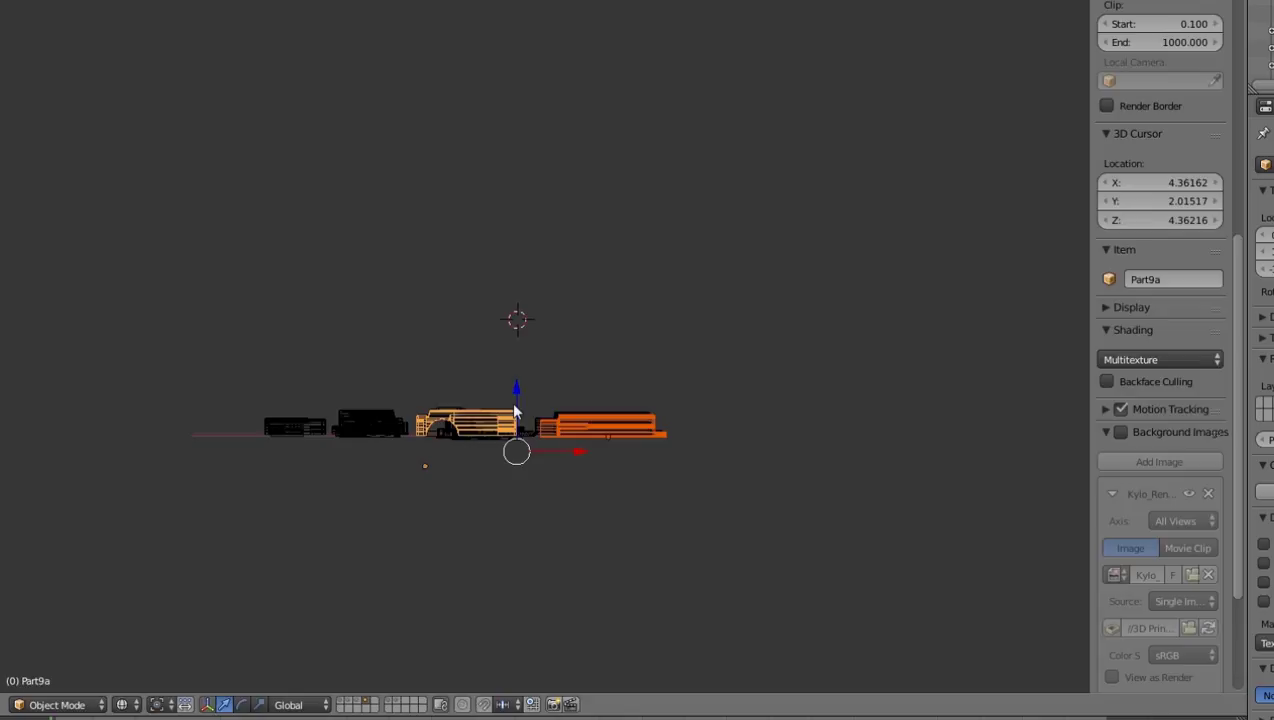
pyautogui.moveTo(516, 410); pyautogui.dragTo(331, 557, button='middle')
pyautogui.press('z')
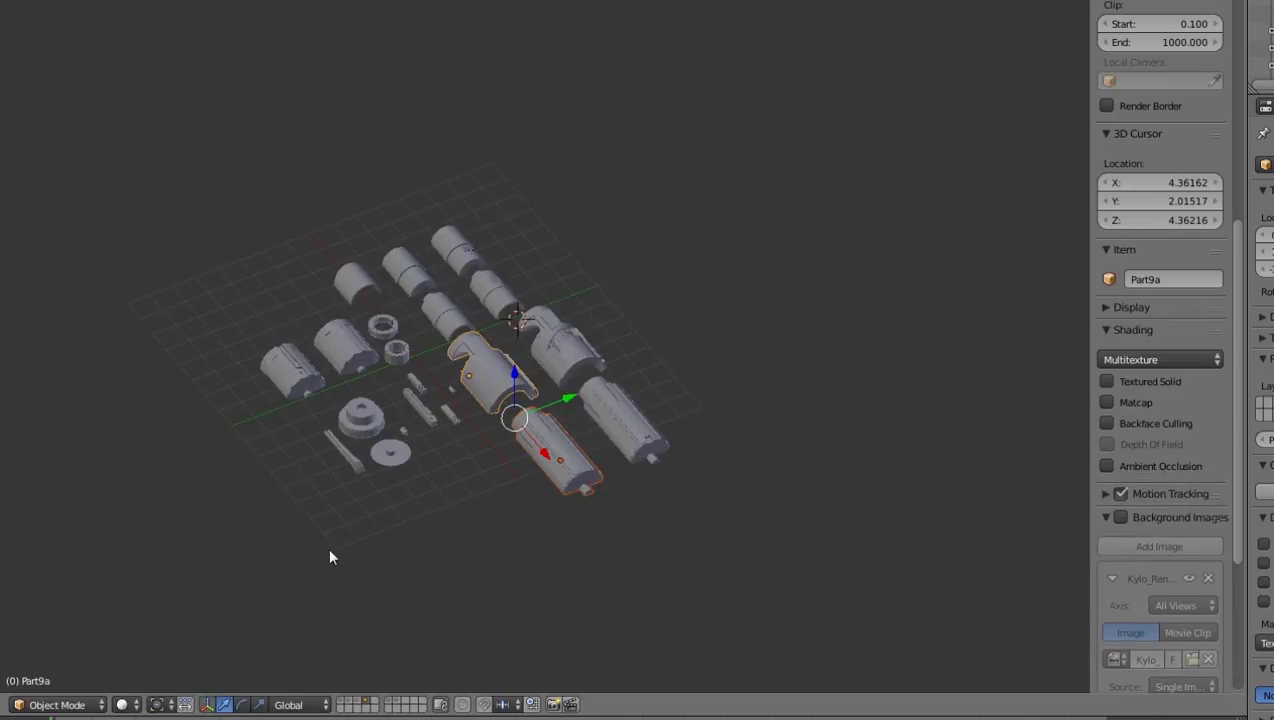